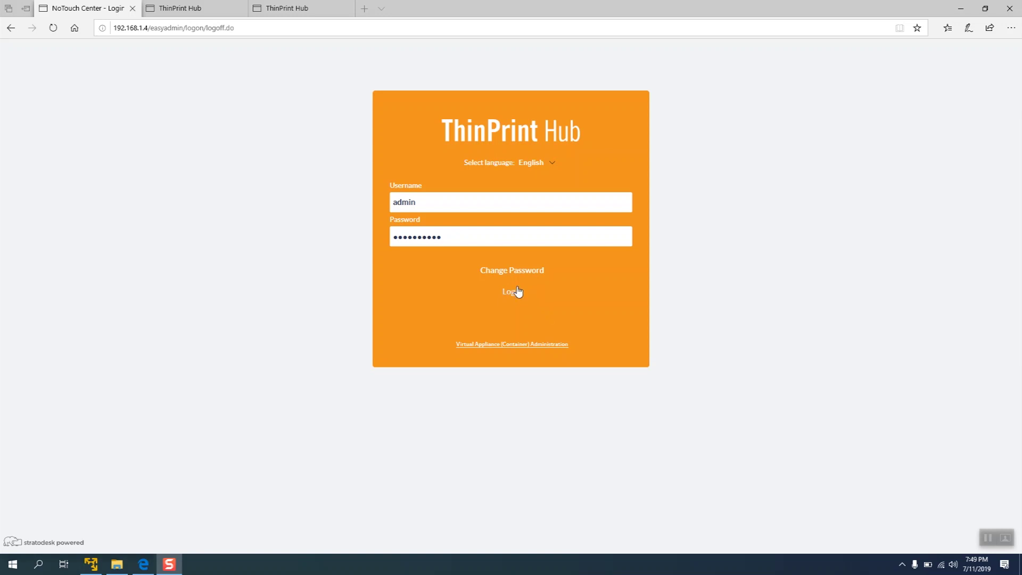
- Sign in to ThinPrint Hub with the administrator account
{"action": "left_click", "coordinate": [517, 292]}
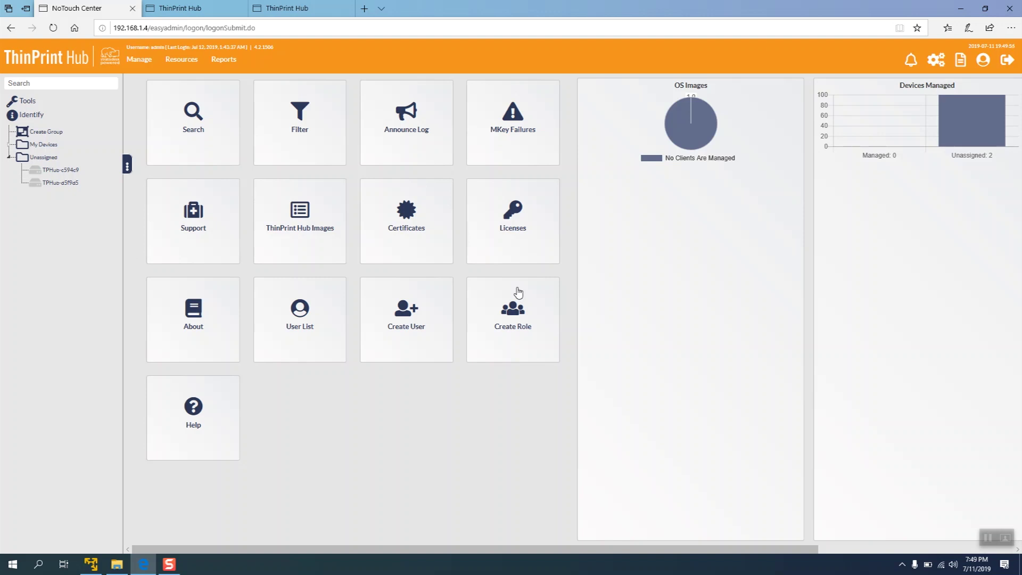
- Create a new role named HelpDesk with the description HelpDesk
{"action": "left_click", "coordinate": [451, 315]}
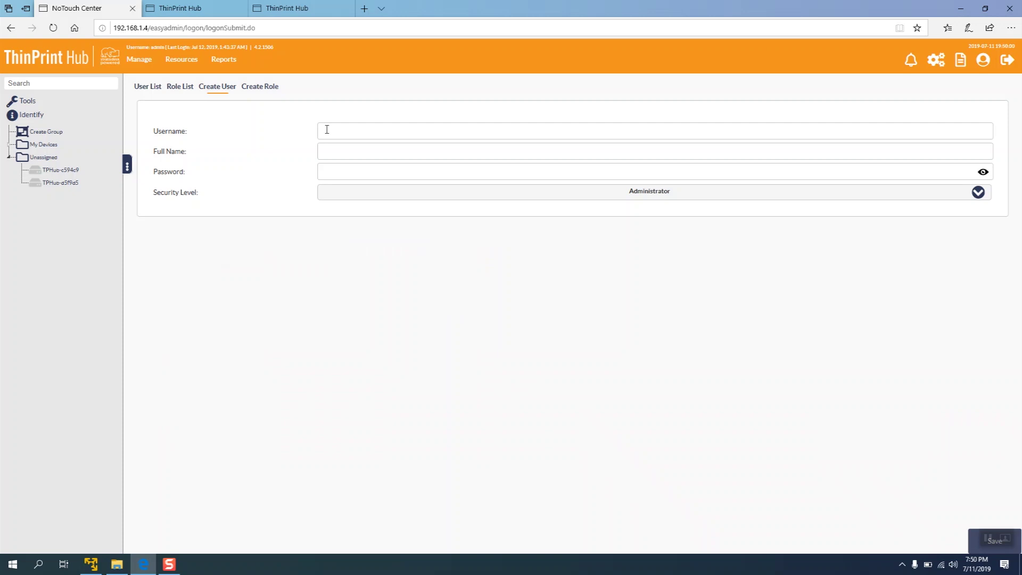
{"action": "left_click", "coordinate": [256, 89]}
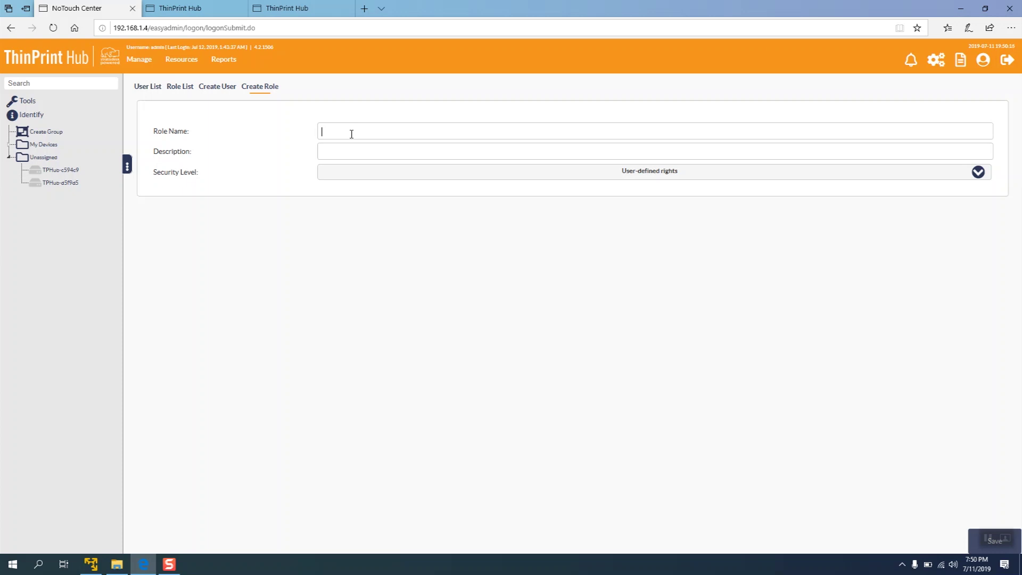
{"action": "type", "text": "HelpDes"}
{"action": "type", "text": "k"}
{"action": "key", "text": "Tab"}
{"action": "type", "text": "HelpDes"}
{"action": "type", "text": "k"}
{"action": "left_click", "coordinate": [972, 537]}
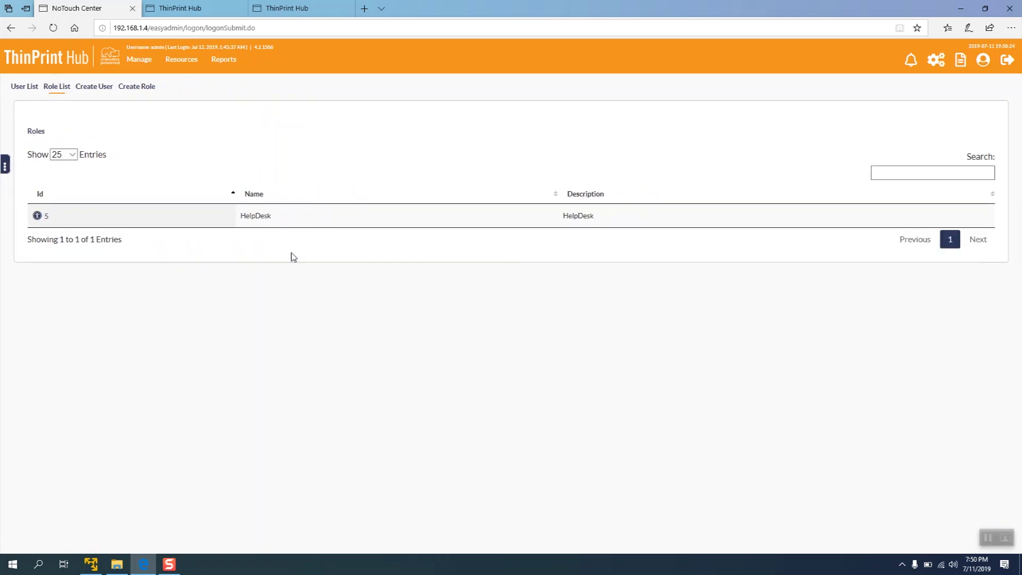
- Move the Log right into the HelpDesk role's assigned rights and save
{"action": "left_click", "coordinate": [38, 215]}
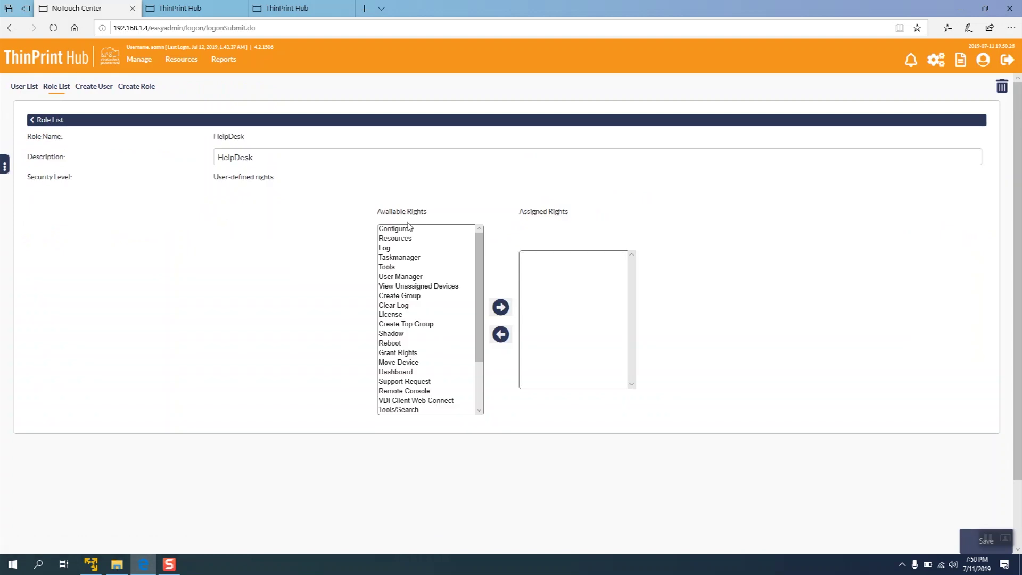
{"action": "left_click", "coordinate": [405, 248]}
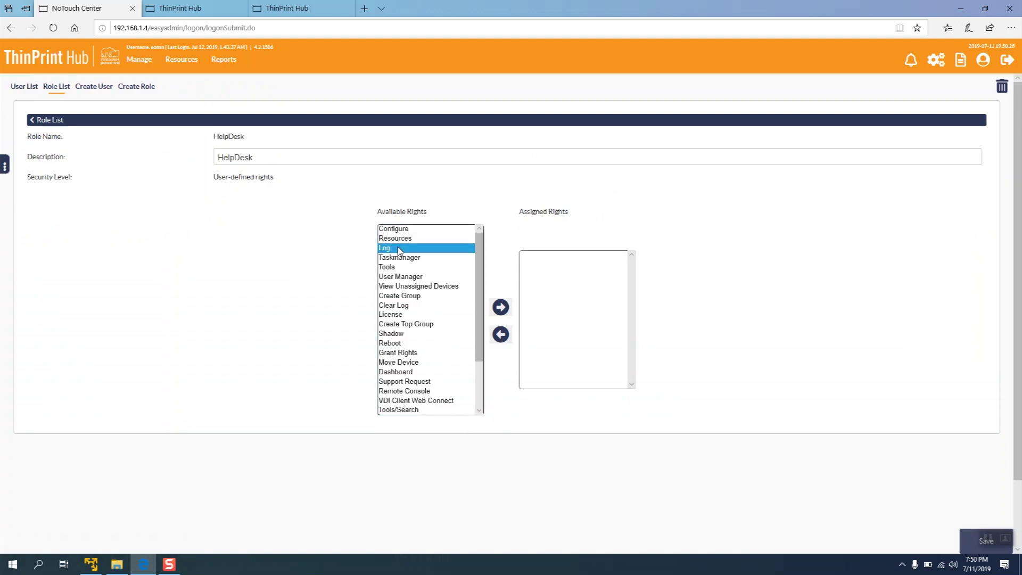
{"action": "left_click", "coordinate": [500, 308]}
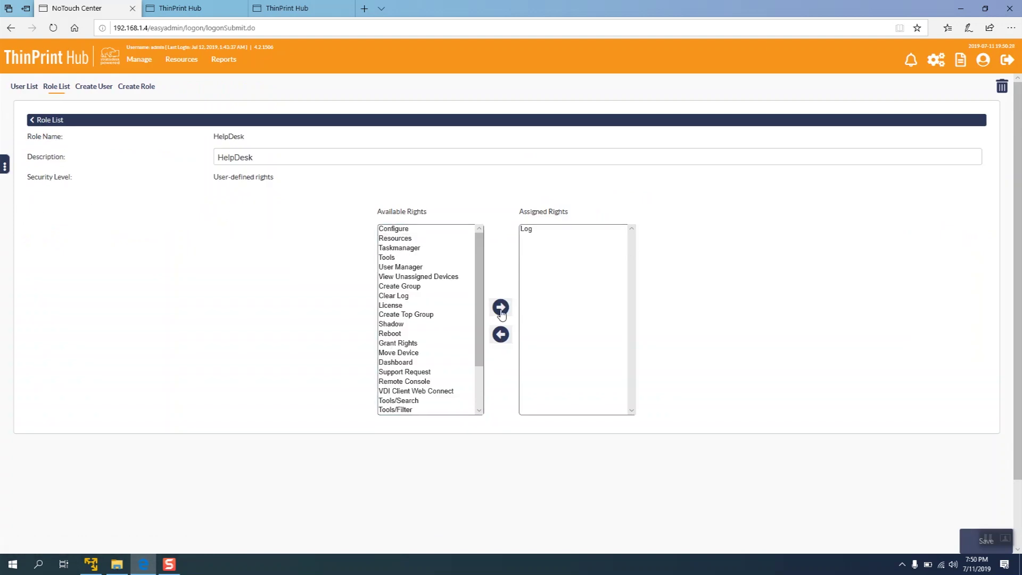
{"action": "left_click", "coordinate": [968, 547]}
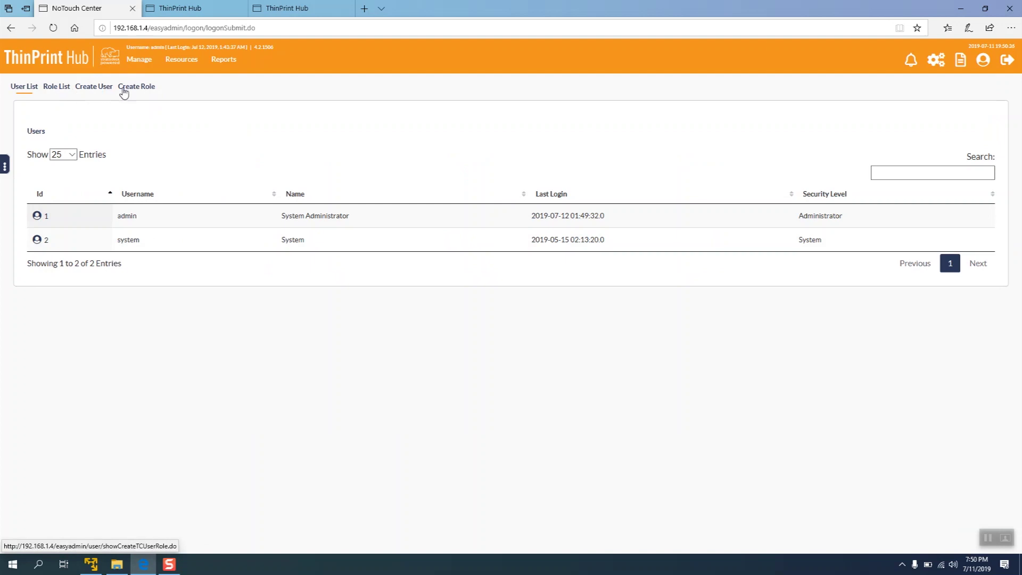
{"action": "left_click", "coordinate": [104, 92]}
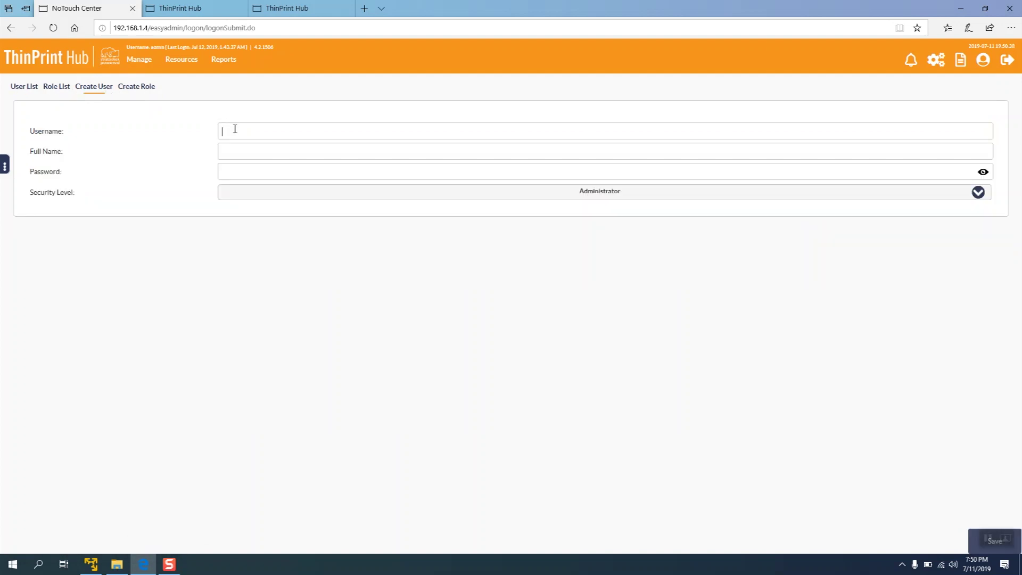
{"action": "type", "text": "HelpDesk"}
{"action": "key", "text": "Tab"}
{"action": "left_click", "coordinate": [291, 192]}
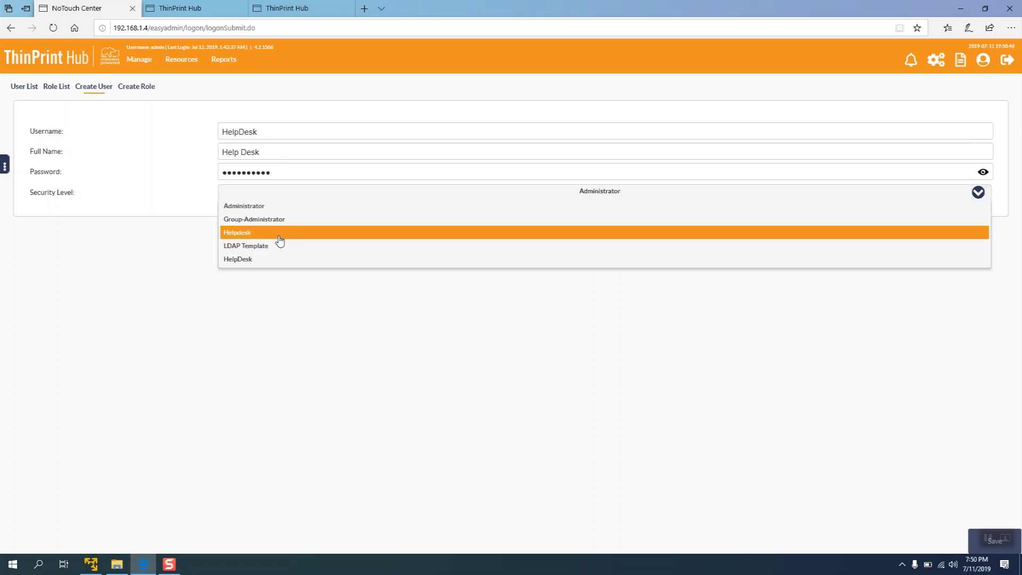
{"action": "left_click", "coordinate": [271, 259]}
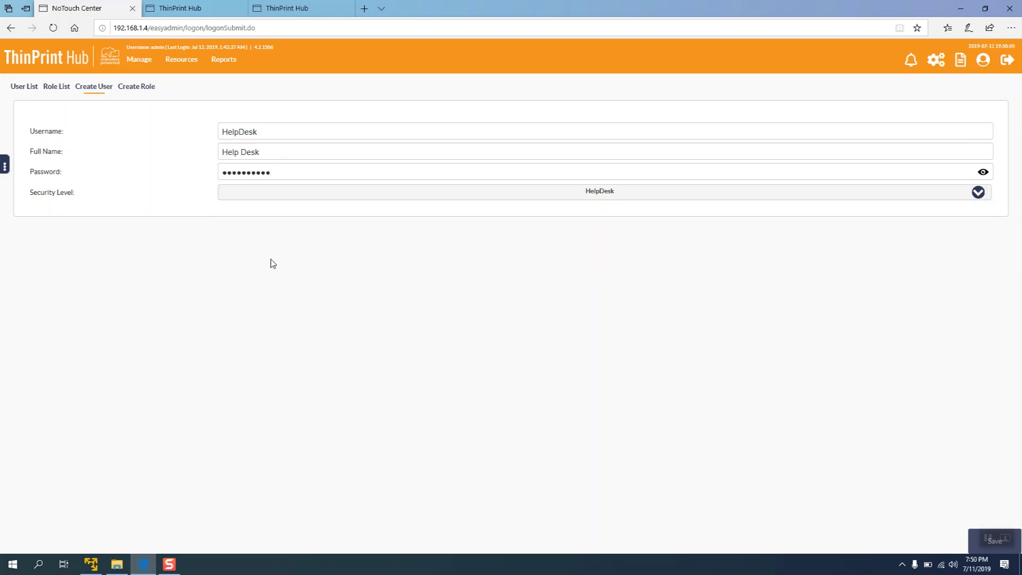
{"action": "left_click", "coordinate": [974, 543]}
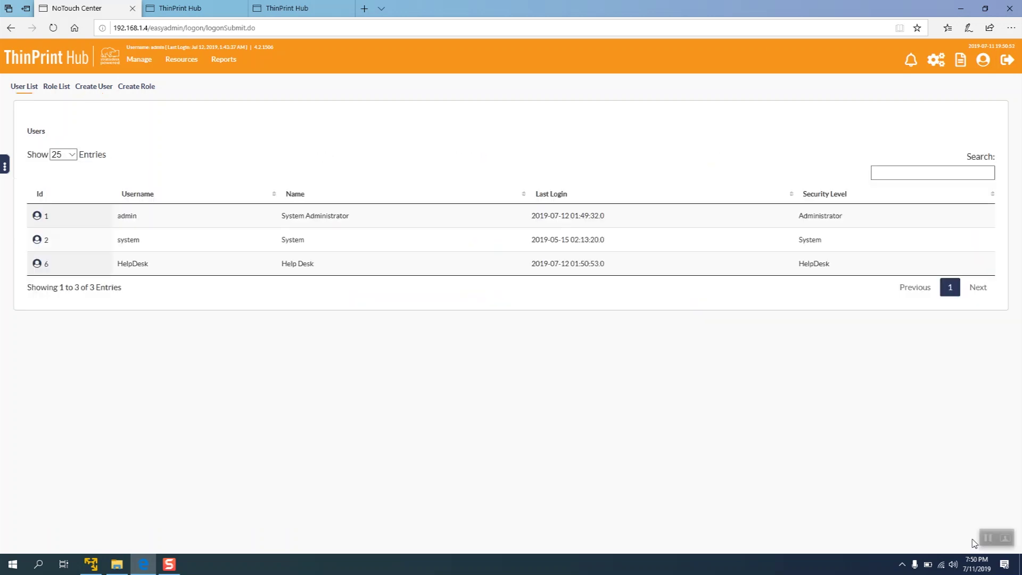
- Upload the NYC FiDi.pem file on the Certificates page's Assignable Certificates list
{"action": "left_click", "coordinate": [81, 65]}
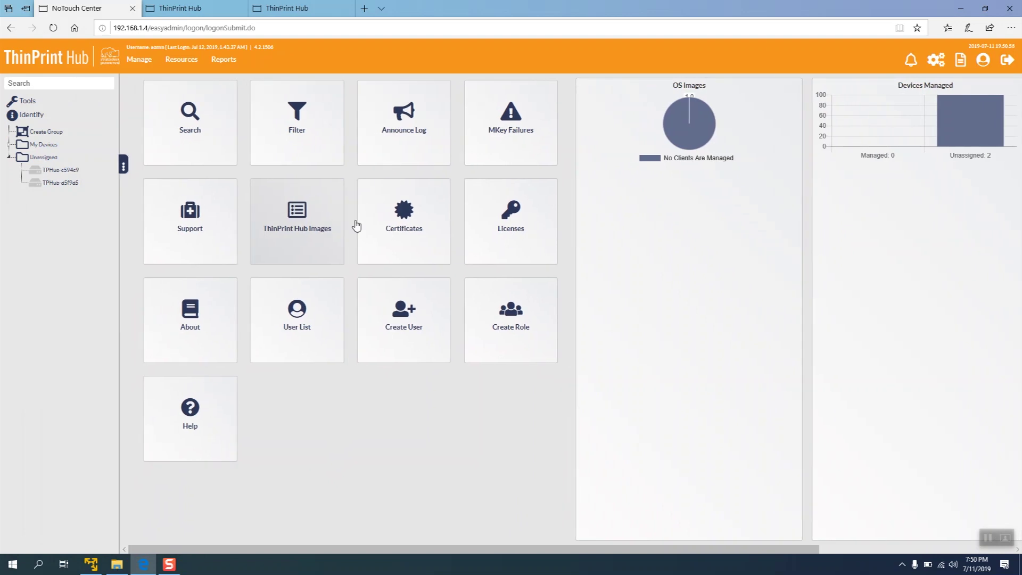
{"action": "left_click", "coordinate": [428, 236]}
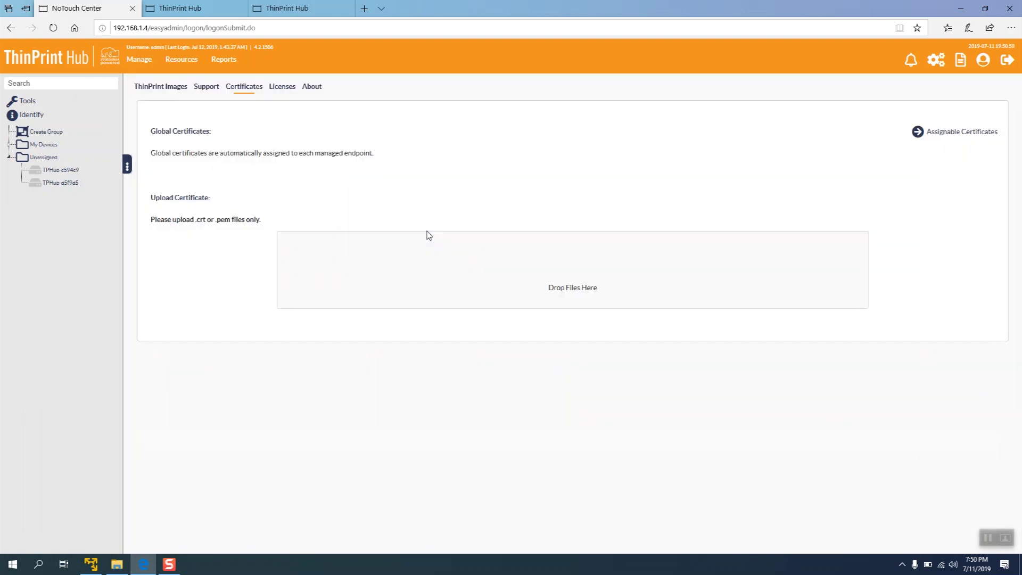
{"action": "left_click", "coordinate": [934, 140]}
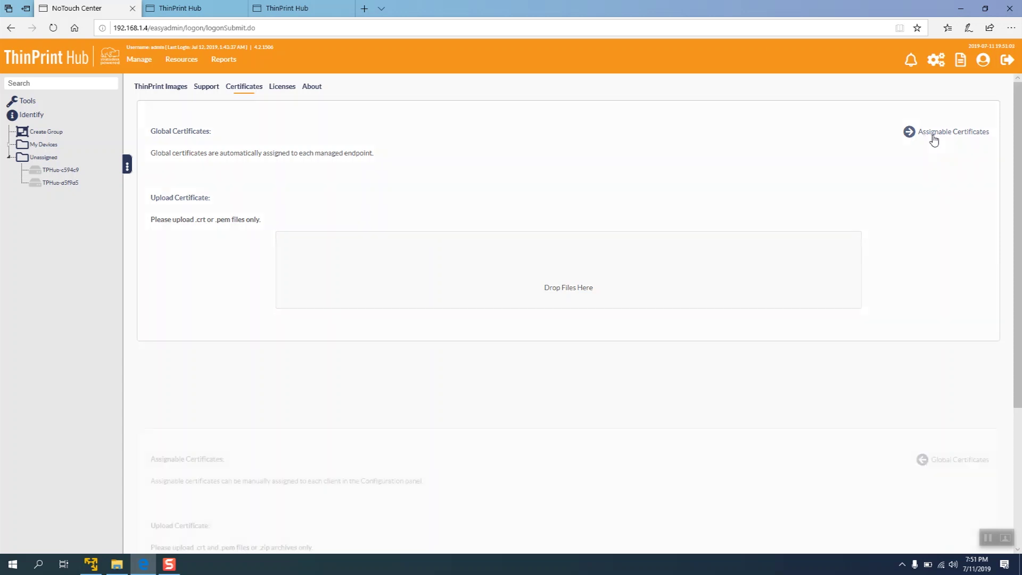
{"action": "right_click", "coordinate": [576, 294]}
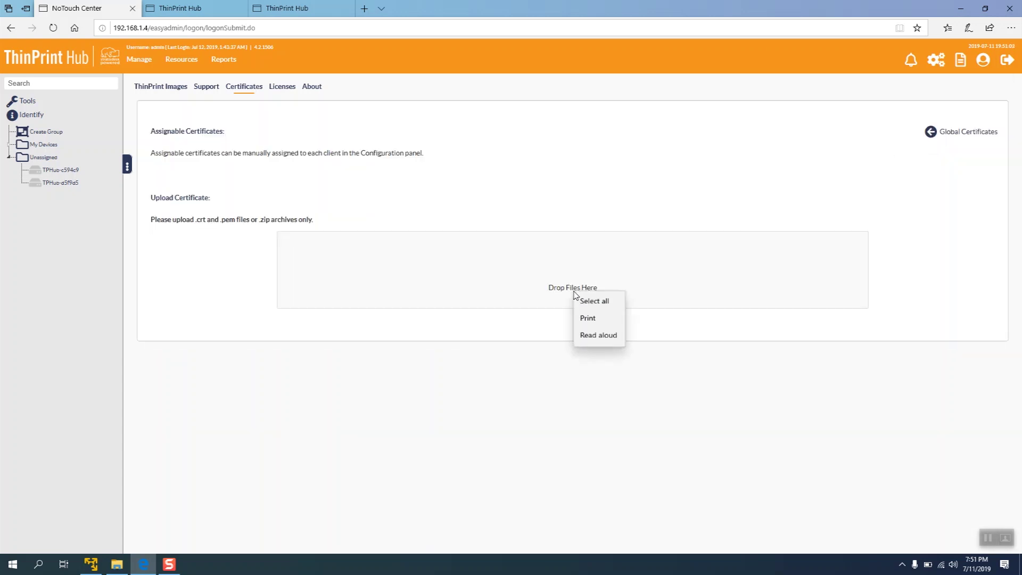
{"action": "left_click", "coordinate": [570, 288]}
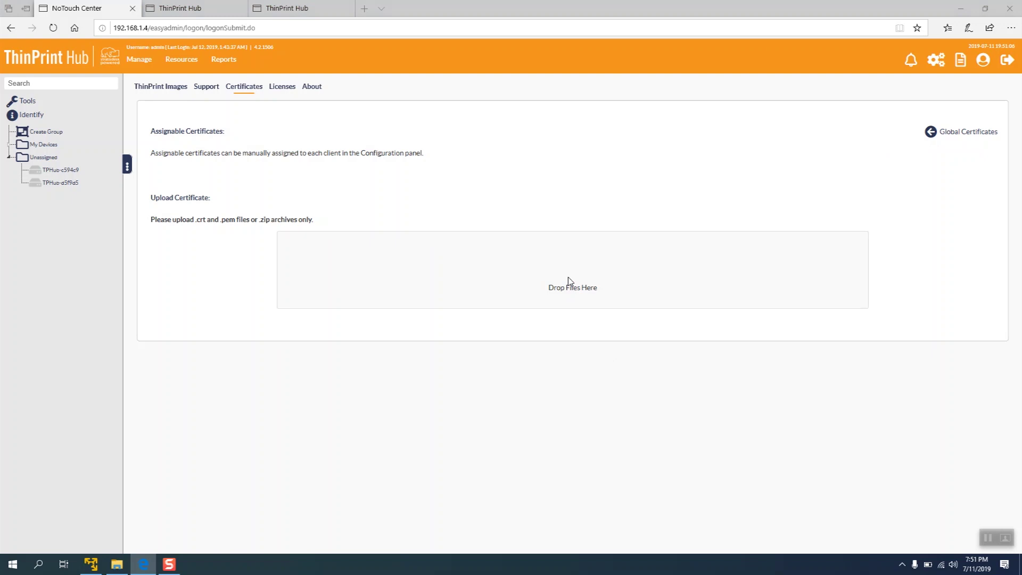
{"action": "left_click", "coordinate": [123, 99]}
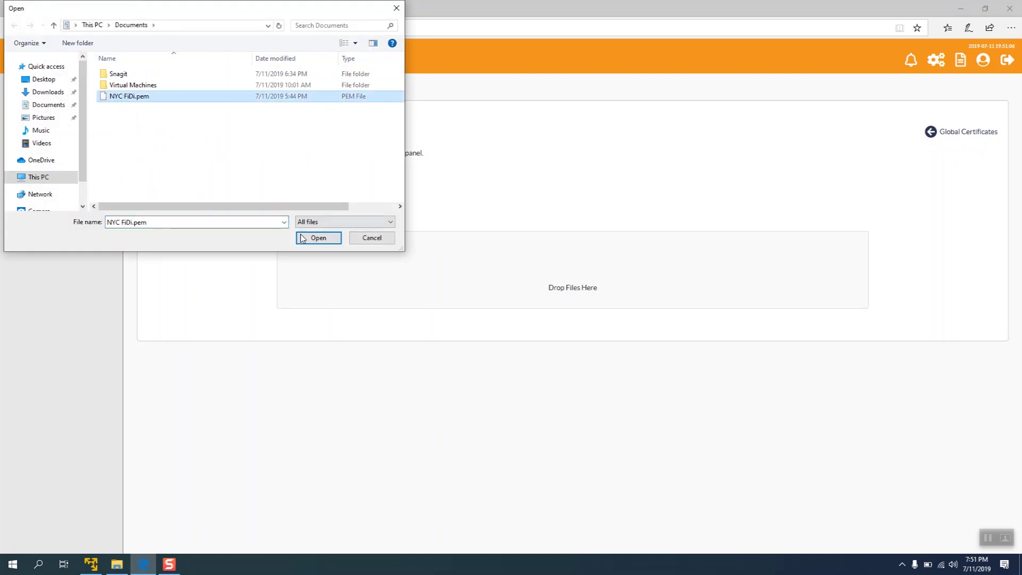
{"action": "left_click", "coordinate": [317, 237]}
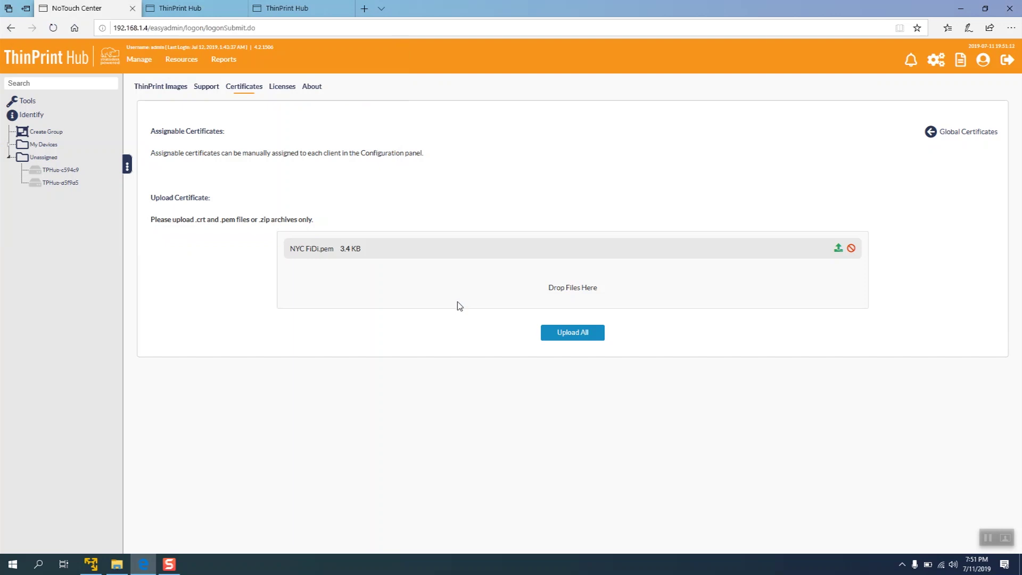
{"action": "left_click", "coordinate": [564, 337]}
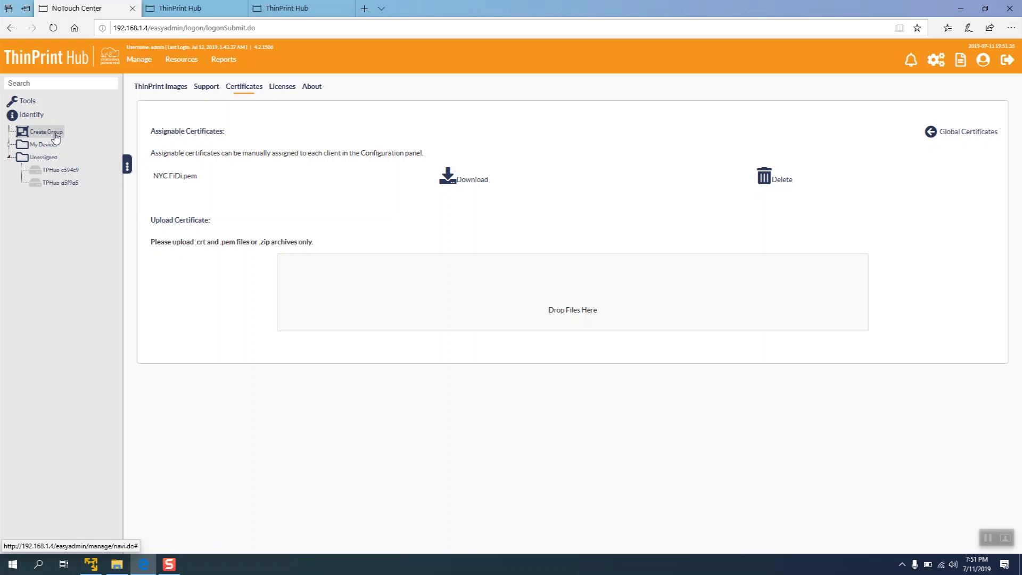
- Create a device group named NYC FiDi
{"action": "left_click", "coordinate": [56, 135]}
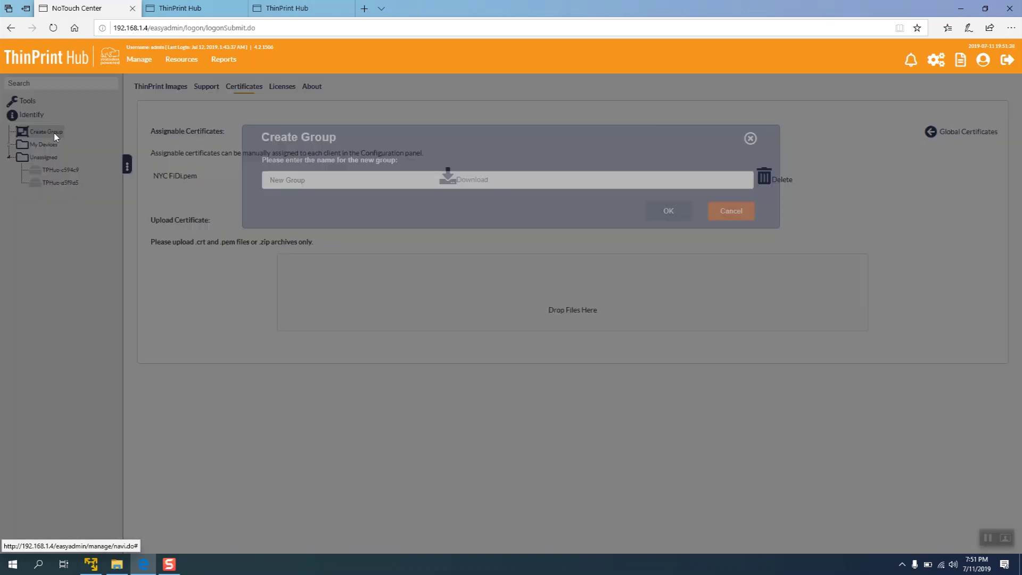
{"action": "type", "text": "N"}
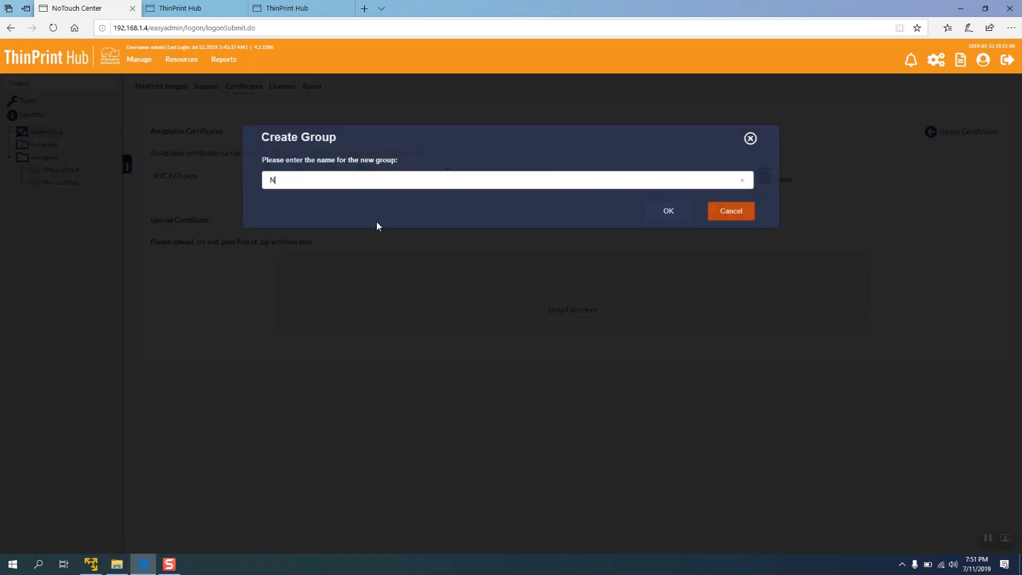
{"action": "type", "text": "YC FiDi"}
{"action": "left_click", "coordinate": [660, 213]}
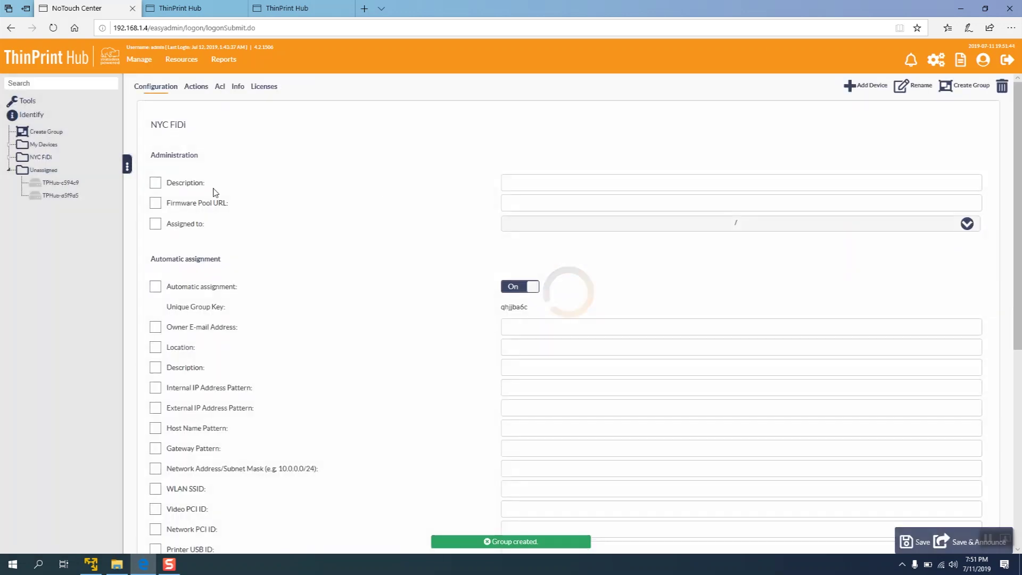
- Move hubs TPHub-c594c9 and TPHub-d5f9d5 from Unassigned into /NYC FiDi
{"action": "left_click", "coordinate": [43, 173]}
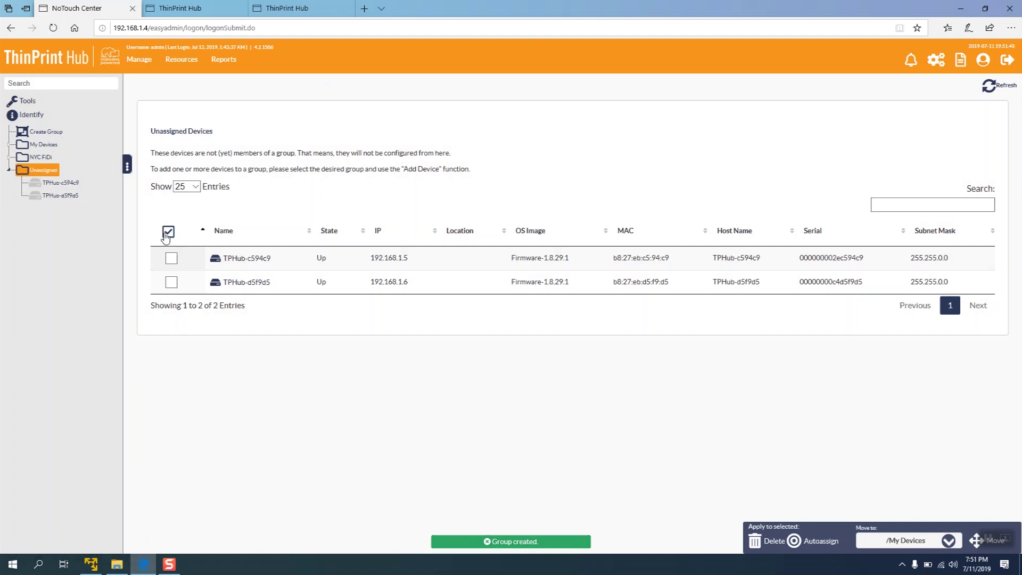
{"action": "left_click", "coordinate": [168, 231]}
{"action": "left_click", "coordinate": [929, 539]}
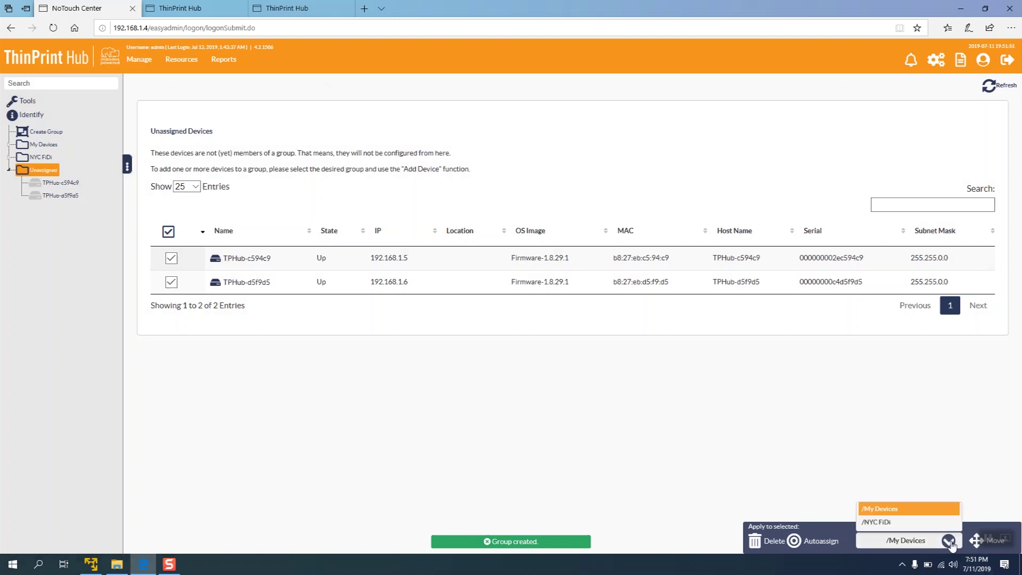
{"action": "left_click", "coordinate": [915, 522]}
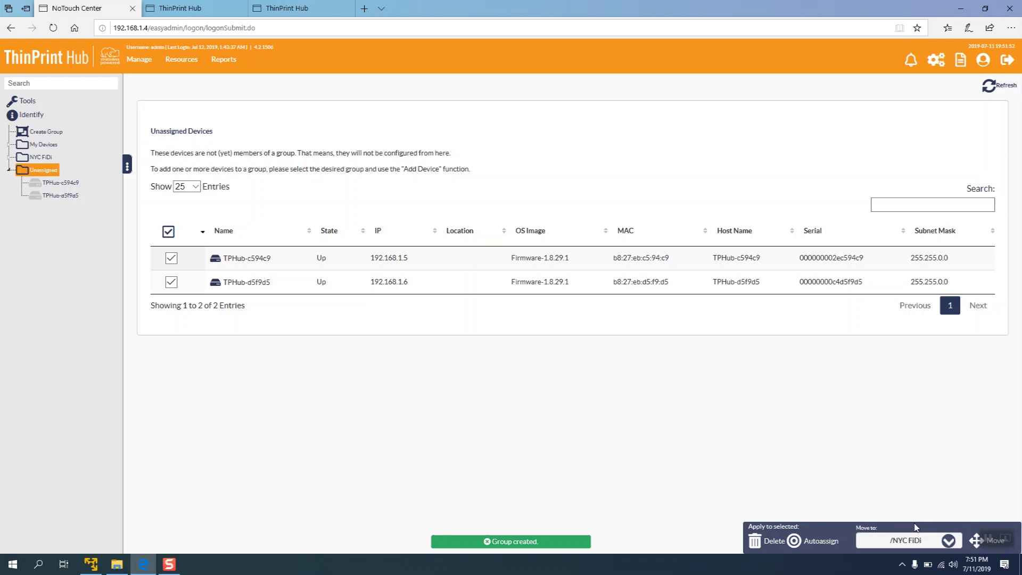
{"action": "left_click", "coordinate": [974, 541]}
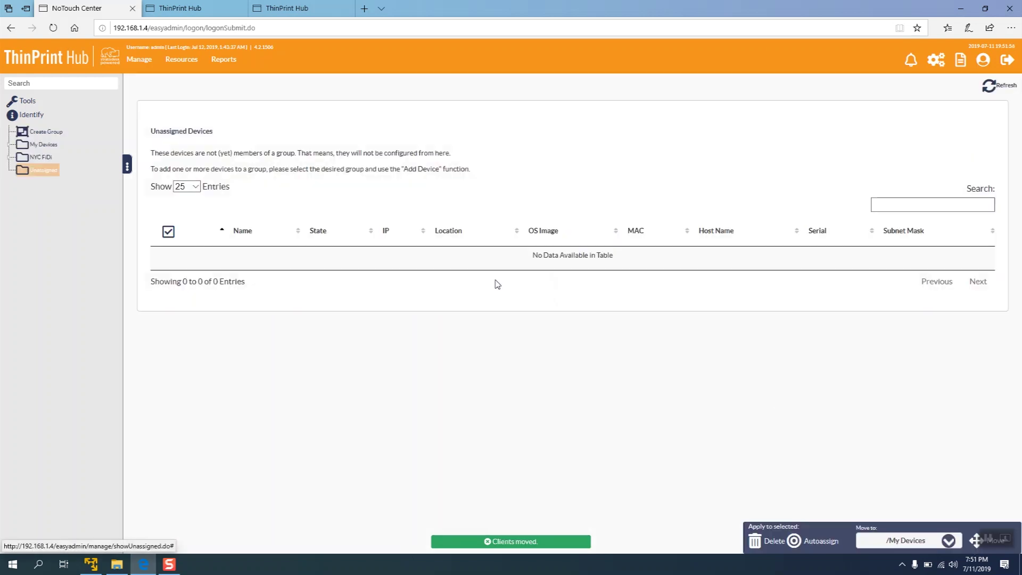
{"action": "left_click", "coordinate": [53, 159]}
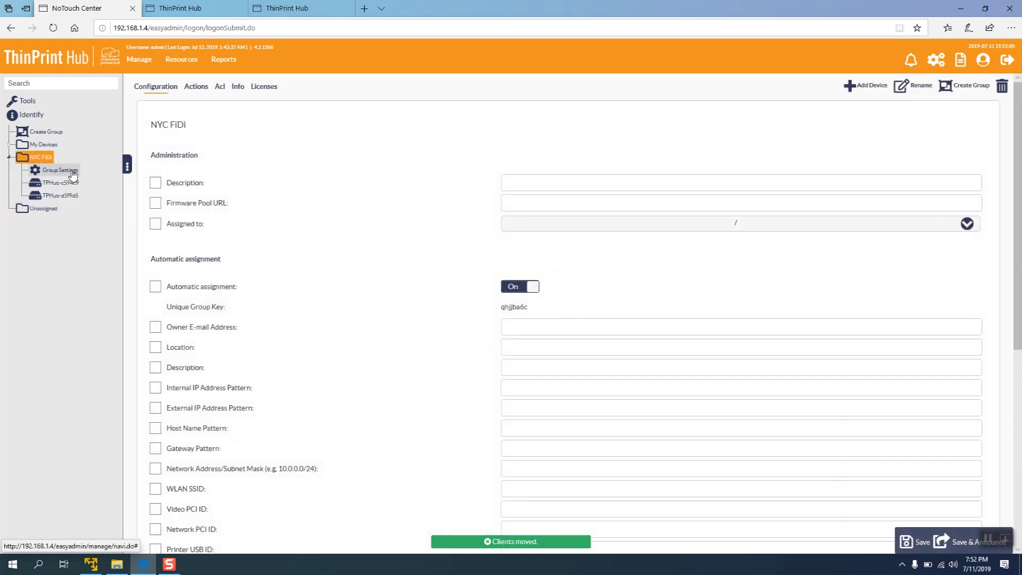
- Enable the NYC FiDi group's Location setting with value NYC FiDi and save
{"action": "left_click", "coordinate": [72, 173]}
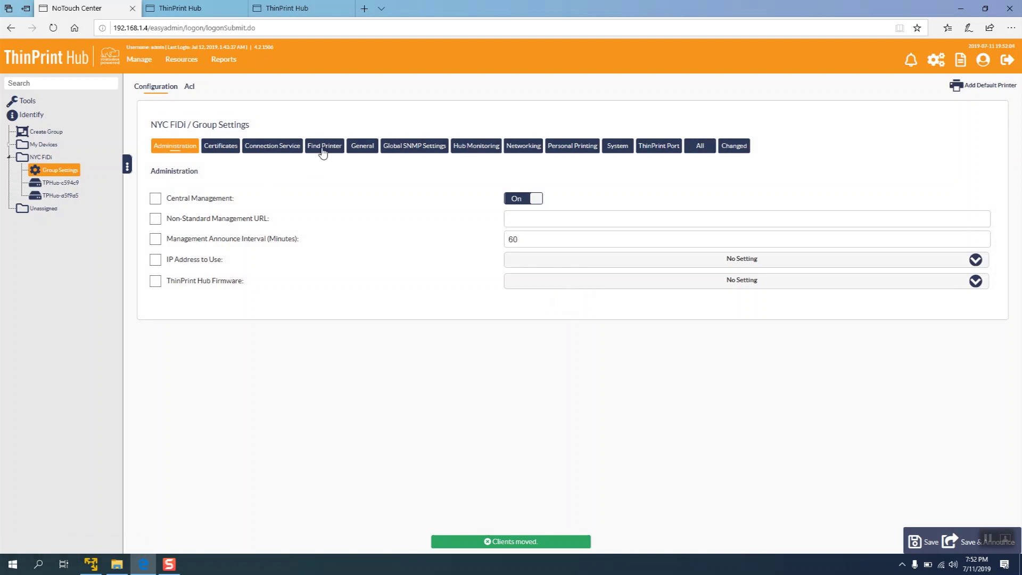
{"action": "left_click", "coordinate": [363, 148]}
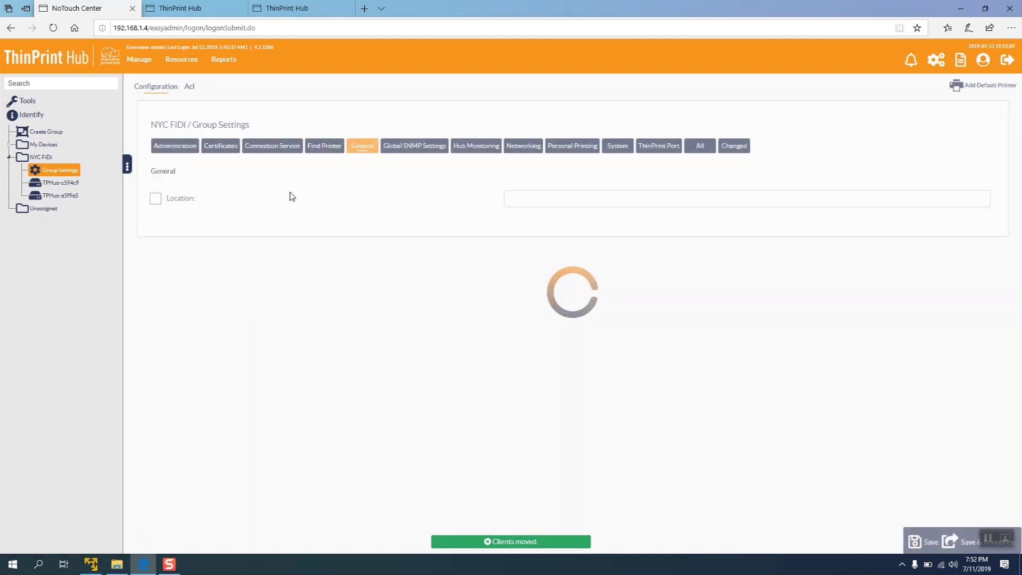
{"action": "left_click", "coordinate": [155, 199]}
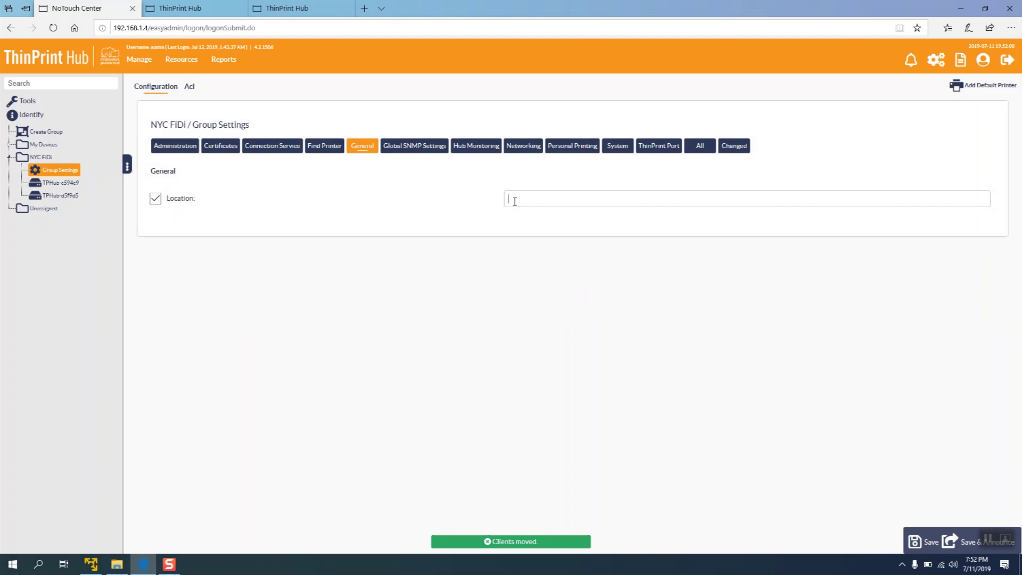
{"action": "type", "text": "NYC F"}
{"action": "type", "text": "iDi"}
{"action": "left_click", "coordinate": [952, 542]}
- Turn on Use Certificate for Printing with NYC FiDi.pem and save and announce to hubs
{"action": "left_click", "coordinate": [223, 147]}
{"action": "left_click", "coordinate": [156, 240]}
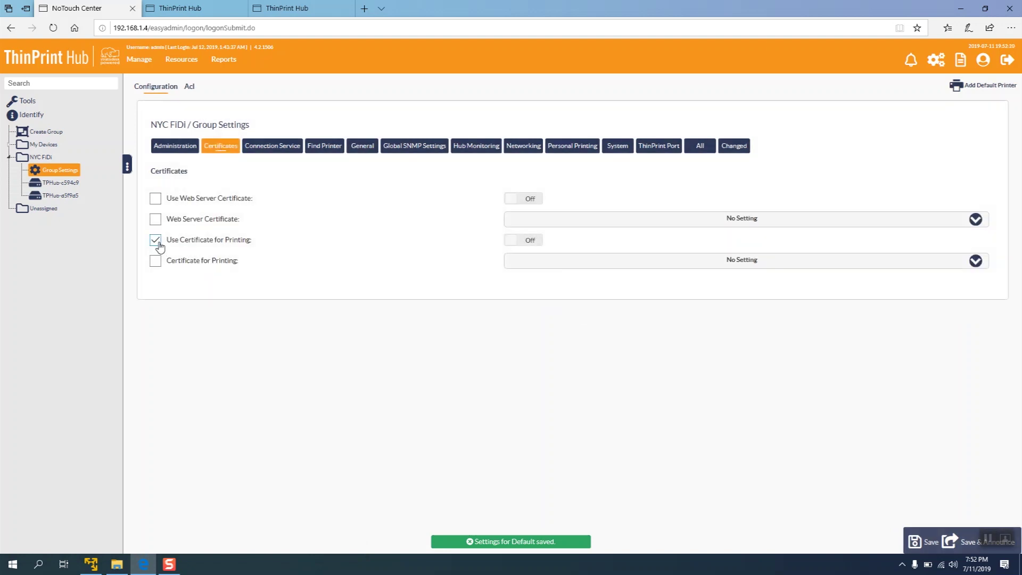
{"action": "left_click", "coordinate": [156, 260]}
{"action": "left_click", "coordinate": [534, 241]}
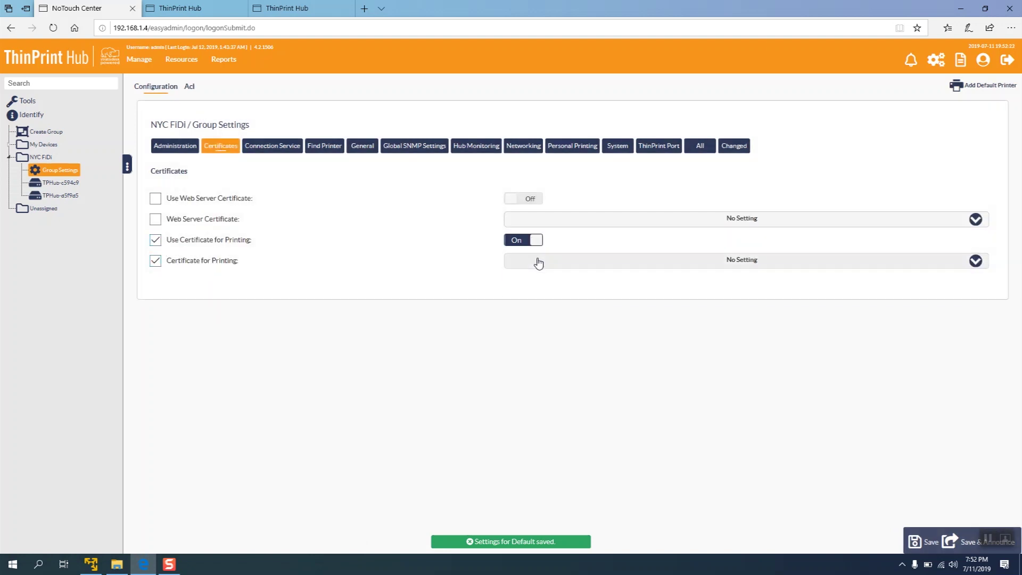
{"action": "left_click", "coordinate": [539, 263]}
{"action": "left_click", "coordinate": [539, 289]}
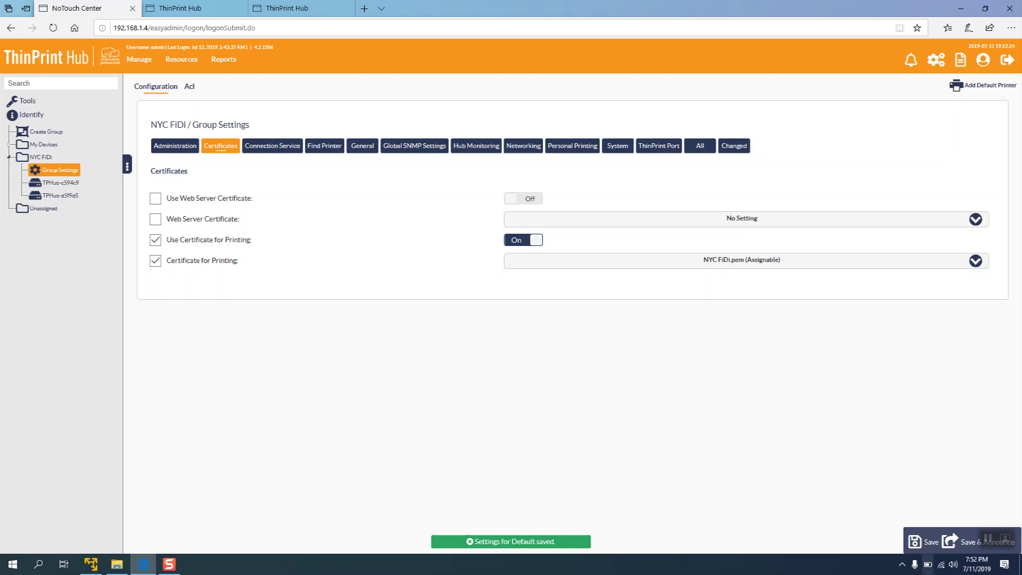
{"action": "left_click", "coordinate": [949, 541]}
- Create printer Brother Sales under TPHub-c594c9 and save its host name 192.168.10.11
{"action": "left_click", "coordinate": [52, 185]}
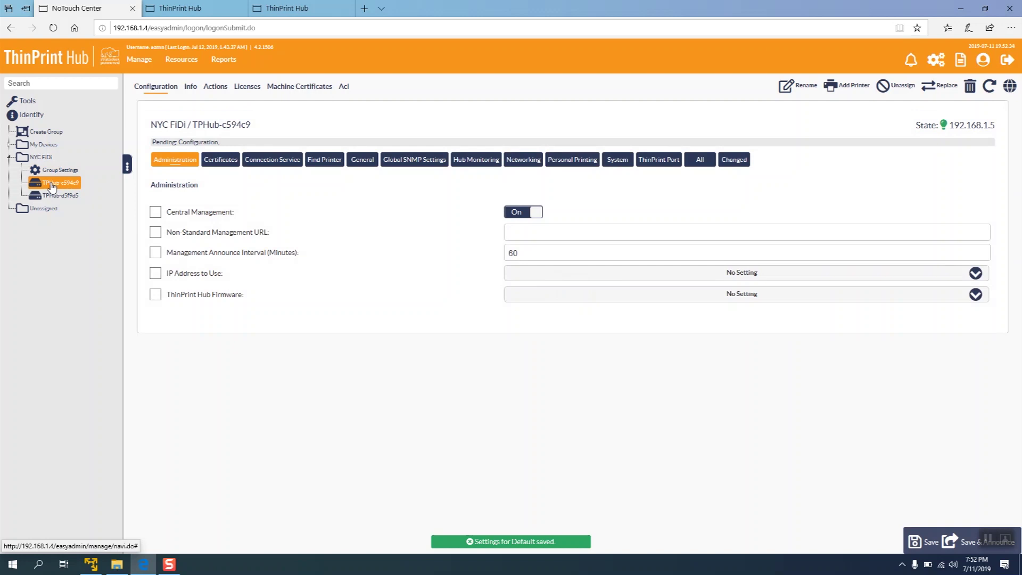
{"action": "right_click", "coordinate": [52, 186]}
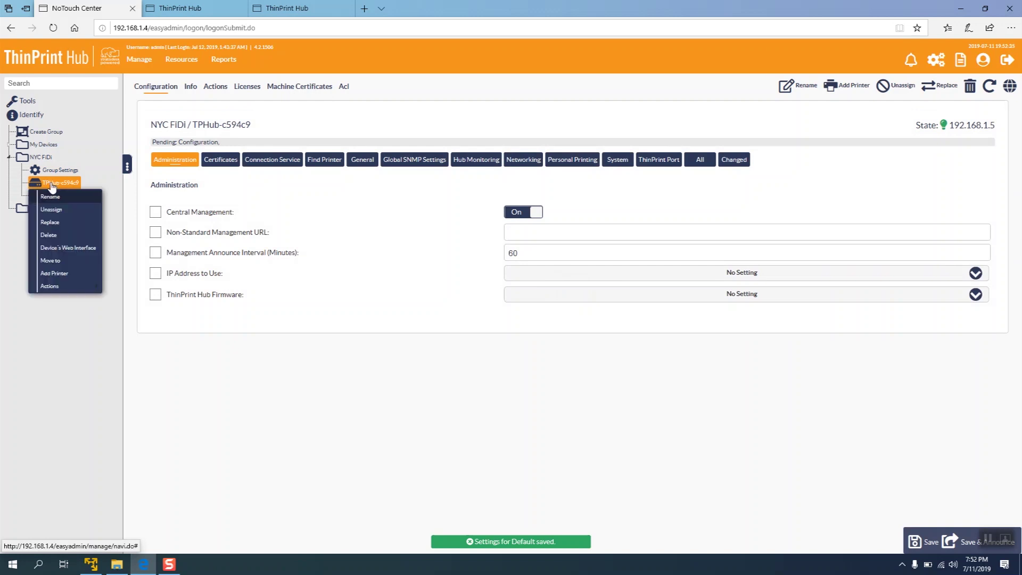
{"action": "left_click", "coordinate": [85, 274]}
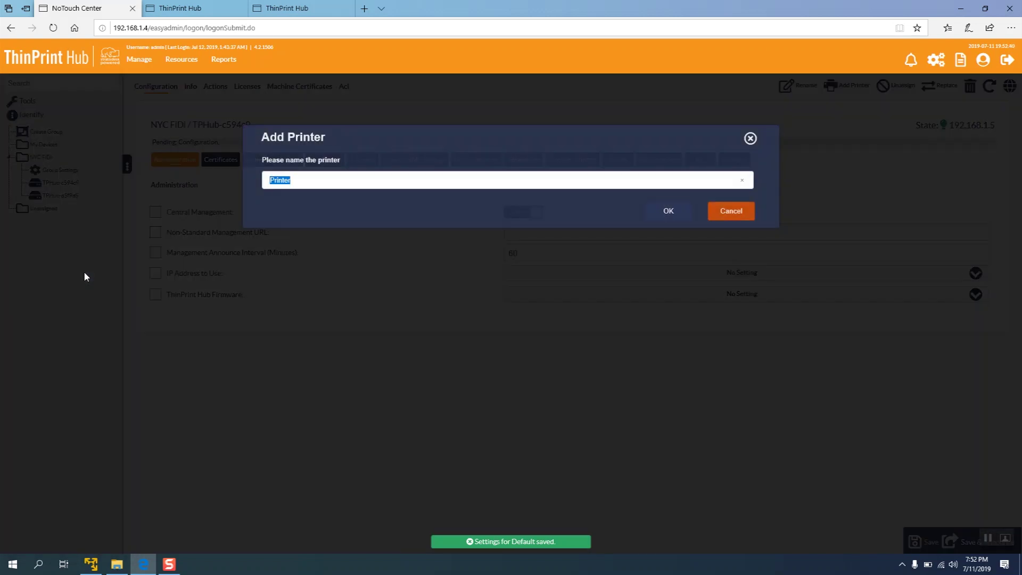
{"action": "type", "text": "Brother "}
{"action": "type", "text": "Sales"}
{"action": "left_click", "coordinate": [680, 217]}
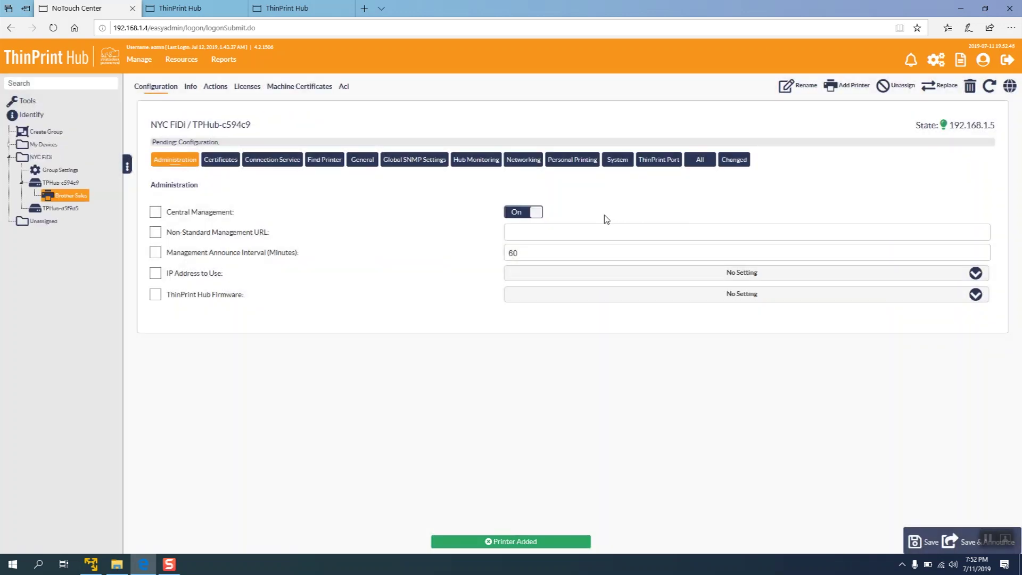
{"action": "left_click", "coordinate": [525, 203]}
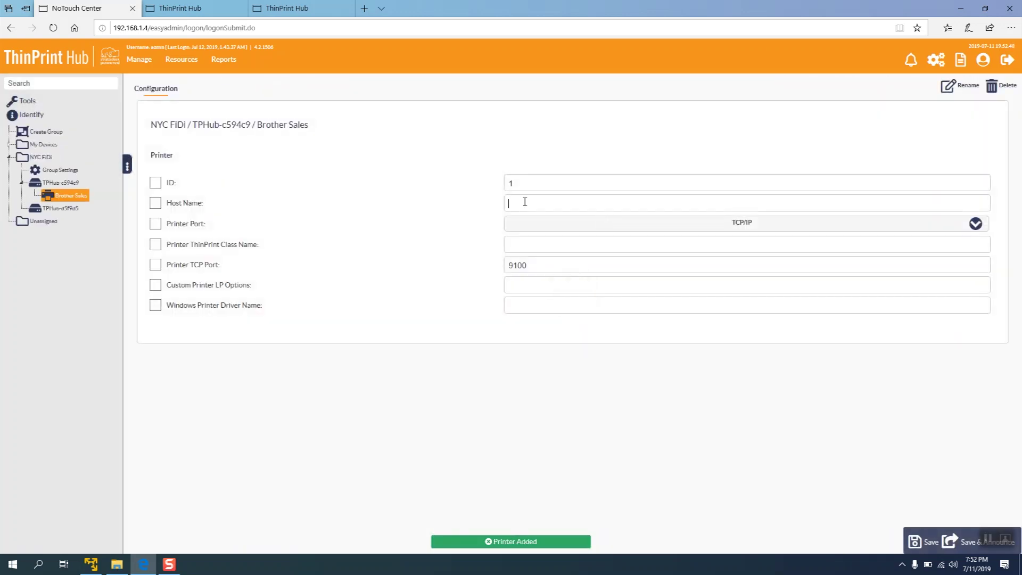
{"action": "type", "text": "192.168."}
{"action": "type", "text": "109"}
{"action": "key", "text": "BackSpace"}
{"action": "type", "text": ".1"}
{"action": "type", "text": "1"}
{"action": "left_click", "coordinate": [940, 535]}
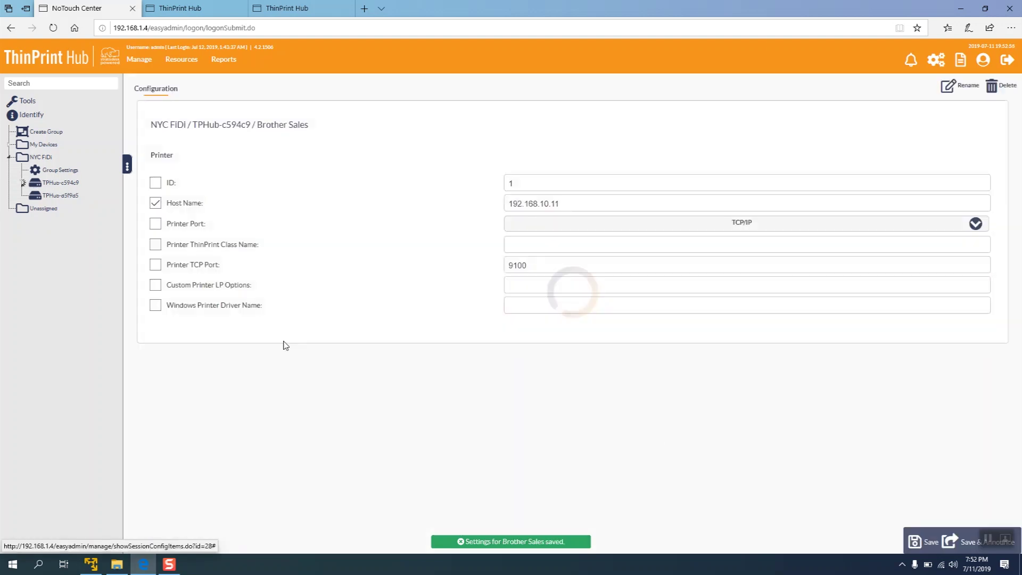
- Create printer HP Marketing under TPHub-c594c9 with ID 2 and host name 192.168.10.45
{"action": "right_click", "coordinate": [54, 184]}
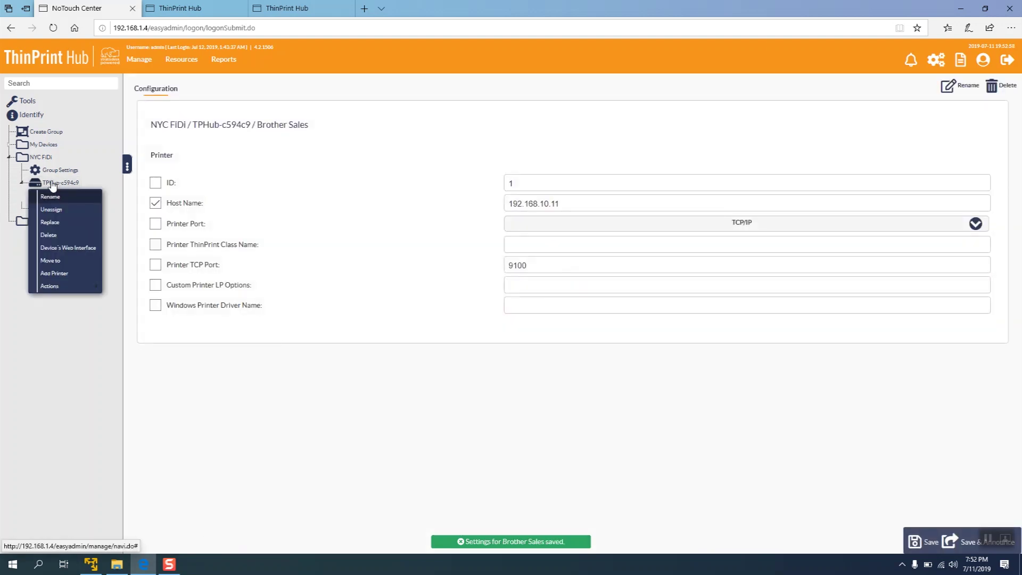
{"action": "left_click", "coordinate": [66, 274]}
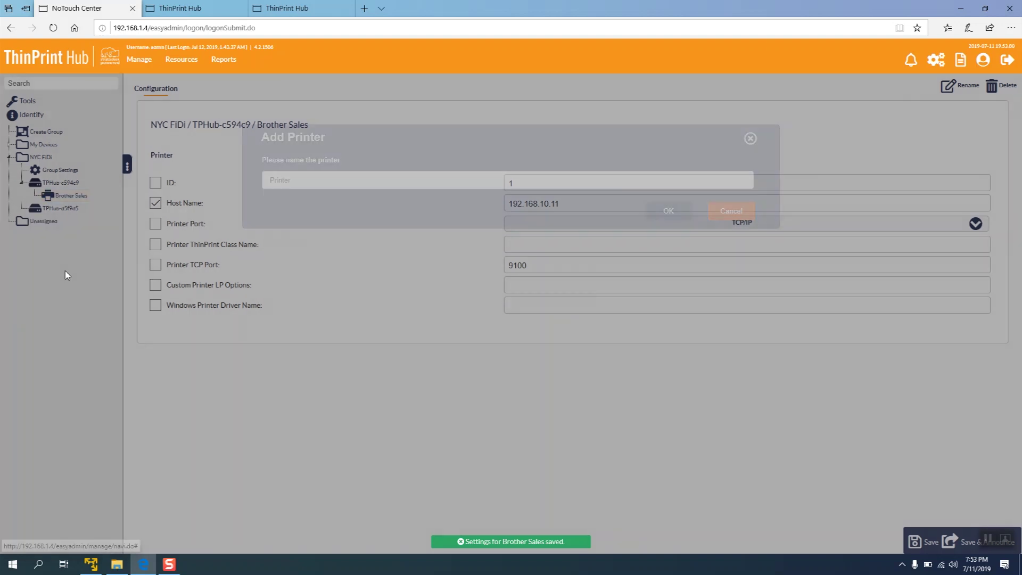
{"action": "type", "text": "HP Marketing"}
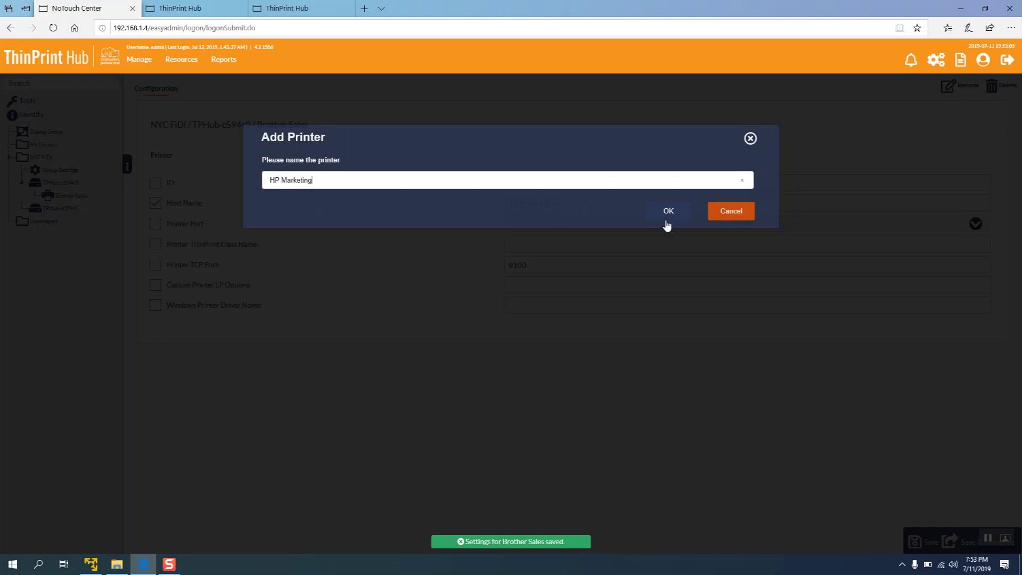
{"action": "left_click", "coordinate": [665, 216]}
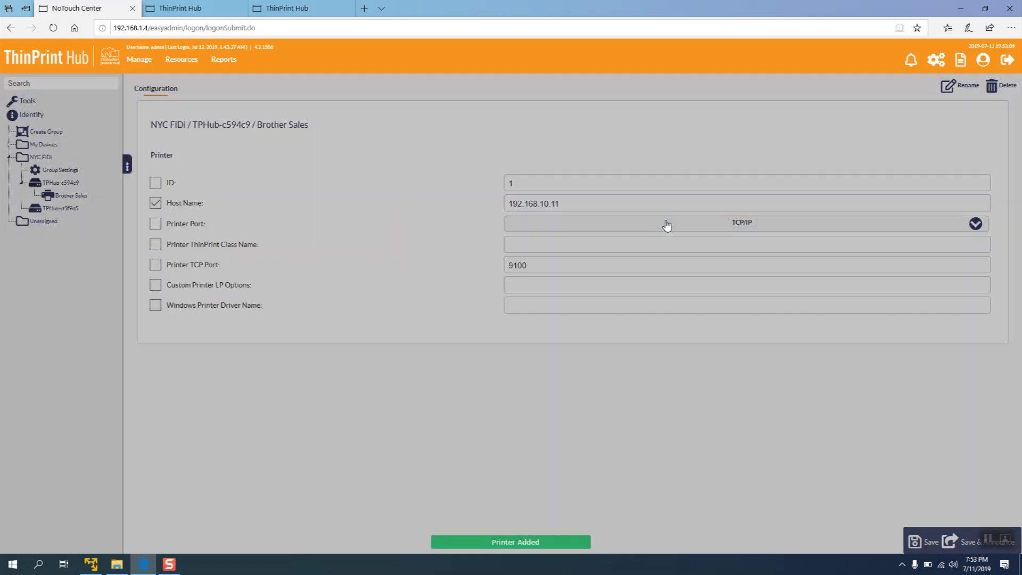
{"action": "left_click", "coordinate": [575, 183]}
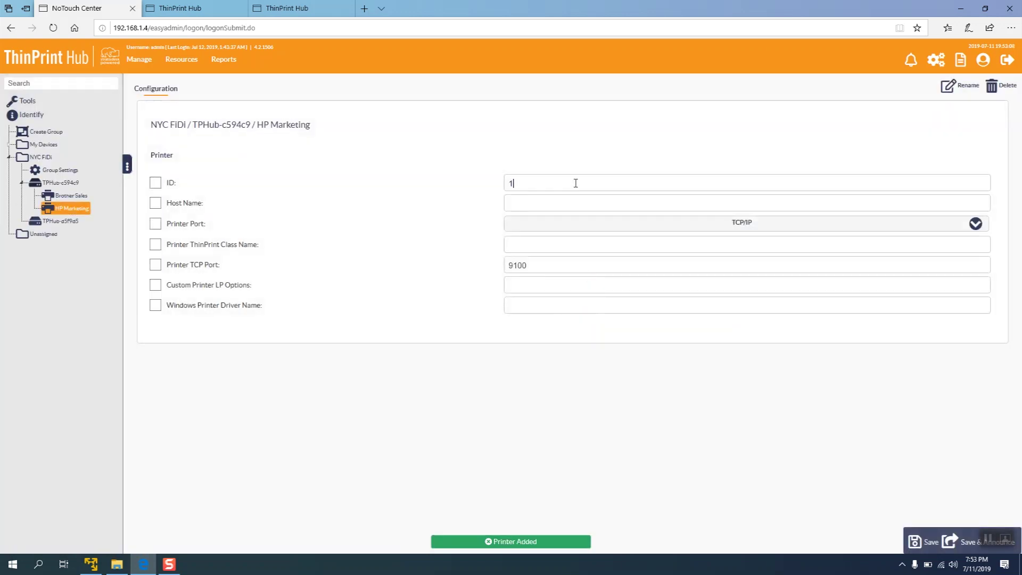
{"action": "key", "text": "BackSpace"}
{"action": "type", "text": "2"}
{"action": "type", "text": "19"}
{"action": "type", "text": "2.168.1"}
{"action": "type", "text": "0."}
{"action": "type", "text": "45"}
{"action": "left_click", "coordinate": [953, 539]}
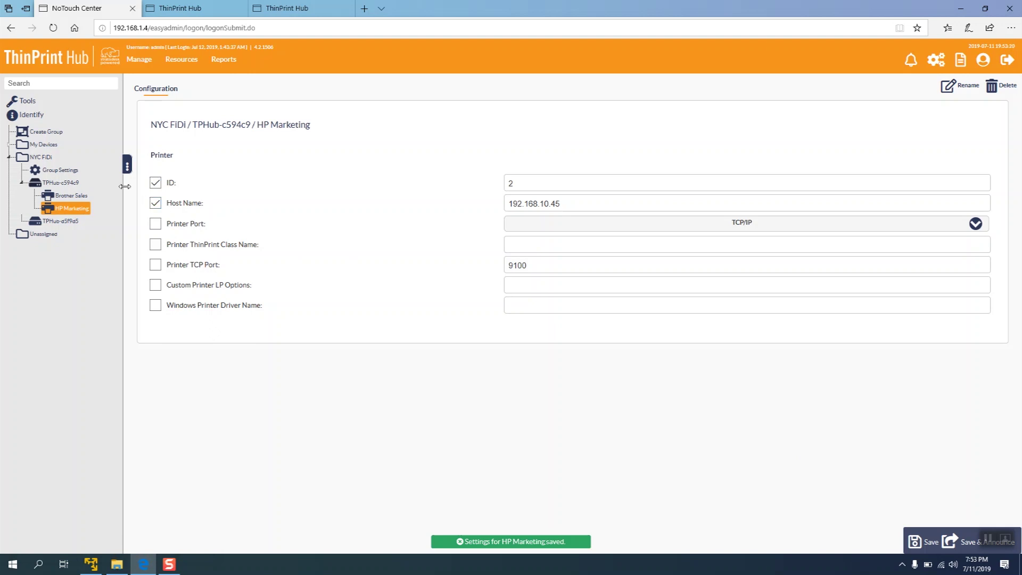
- Tick Read for HelpDesk in the NYC FiDi group's Acl table and save
{"action": "left_click", "coordinate": [35, 158]}
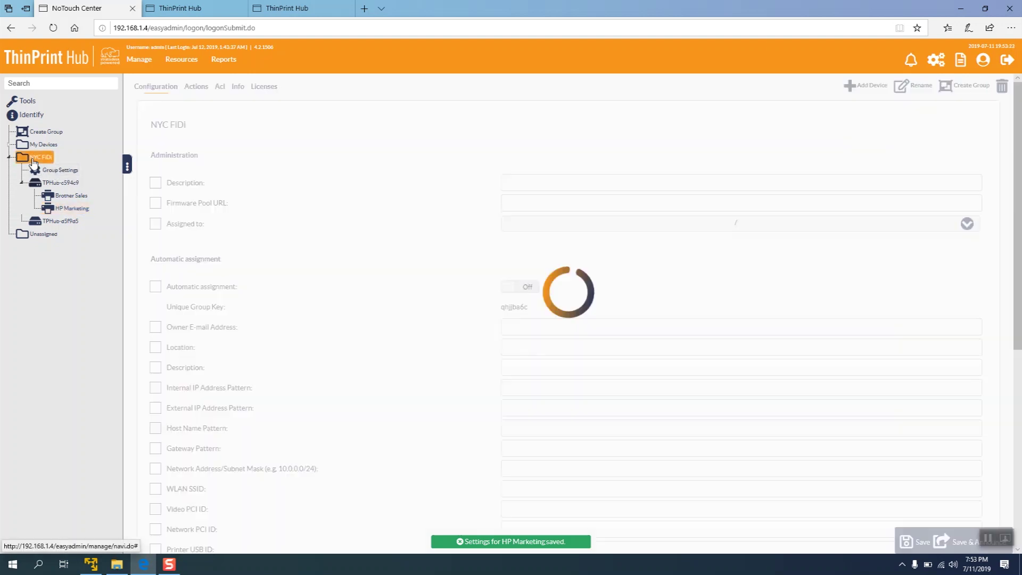
{"action": "left_click", "coordinate": [222, 93]}
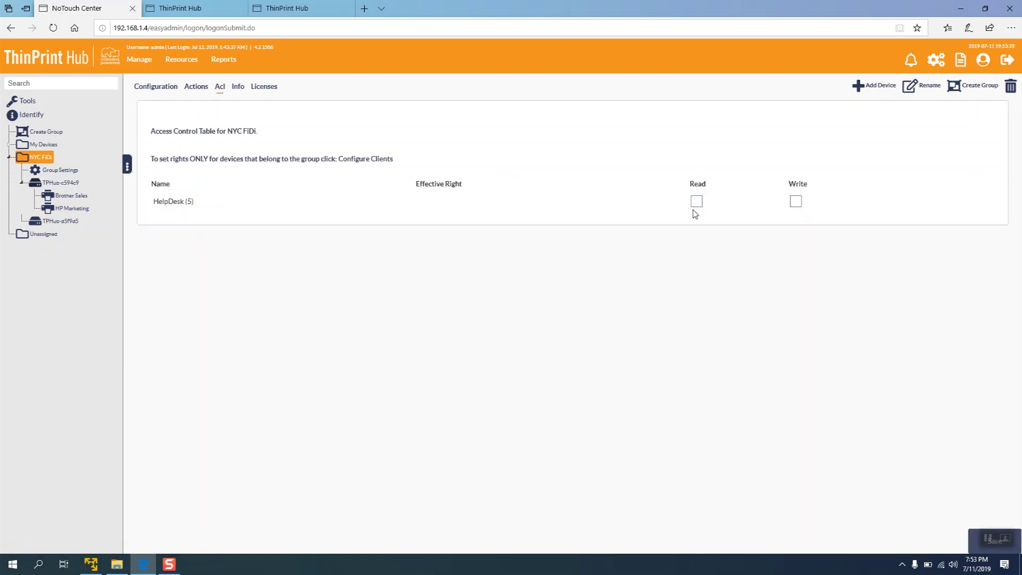
{"action": "left_click", "coordinate": [696, 202]}
{"action": "left_click", "coordinate": [975, 546]}
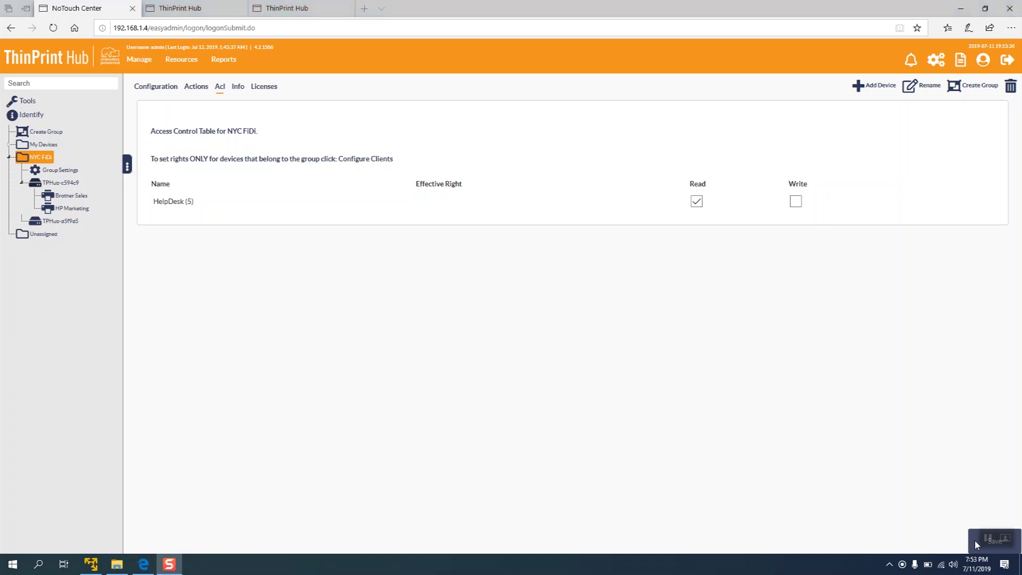
{"action": "left_click", "coordinate": [973, 540]}
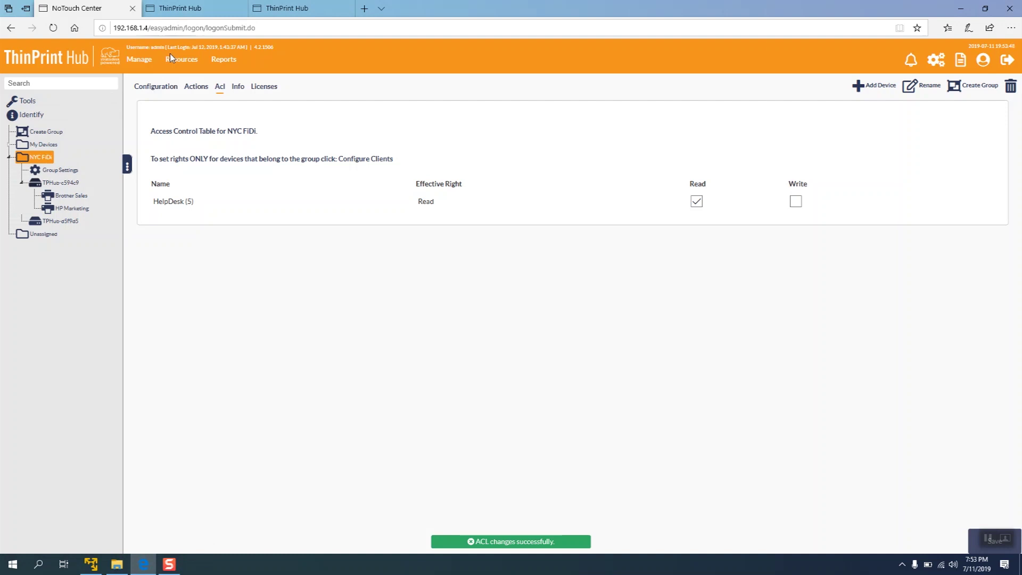
{"action": "mouse_move", "coordinate": [192, 8]}
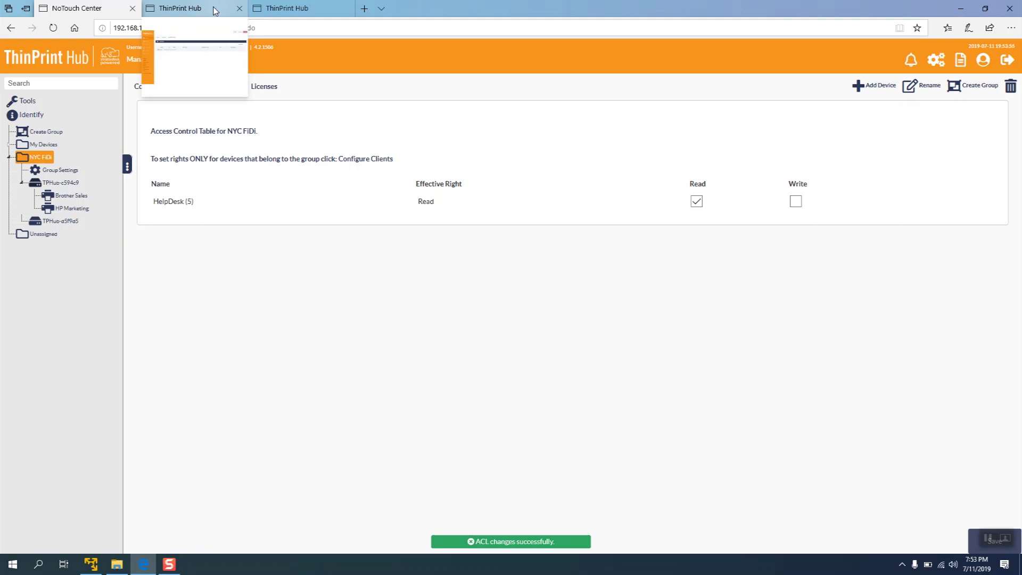
- Check Brother Sales, HP Marketing and NYC FiDi location on one hub's page, then view the other
{"action": "left_click", "coordinate": [216, 10]}
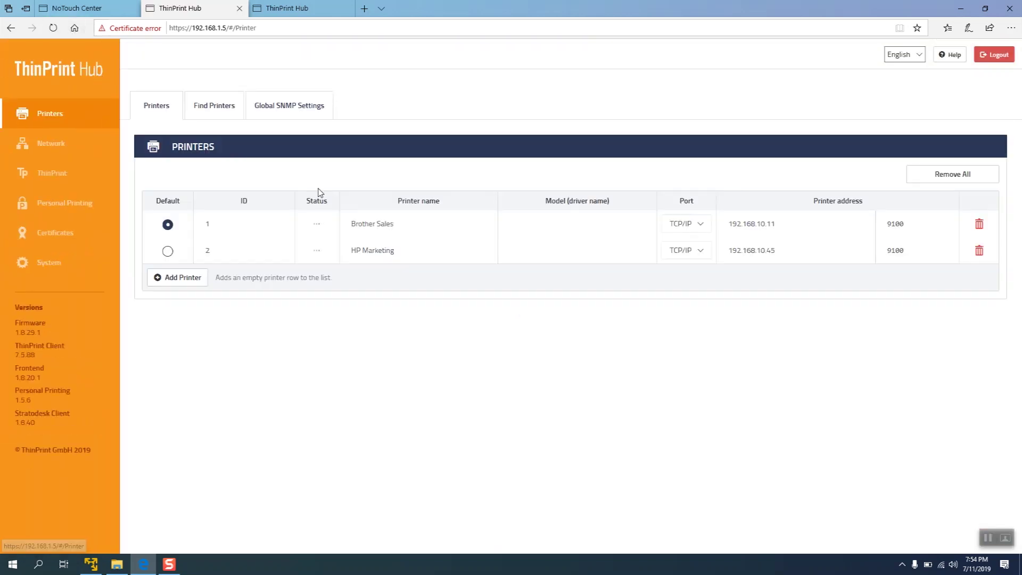
{"action": "left_click", "coordinate": [386, 223]}
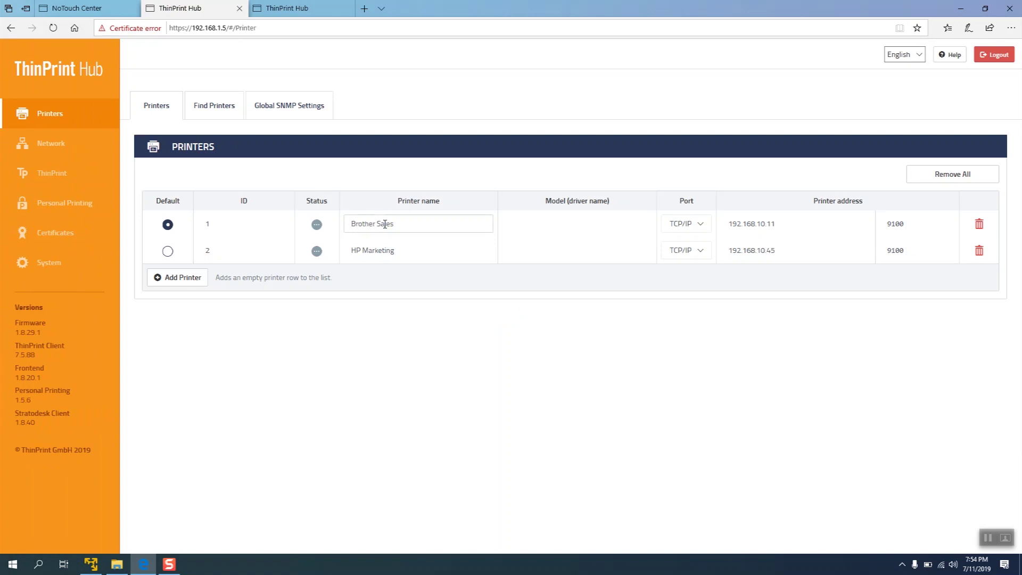
{"action": "left_click", "coordinate": [355, 252]}
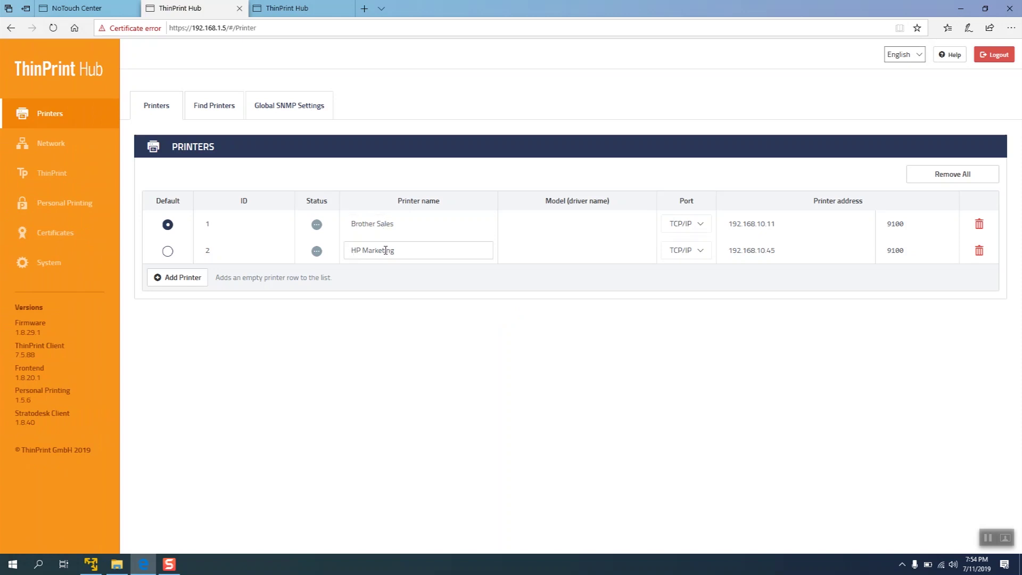
{"action": "left_click", "coordinate": [58, 144]}
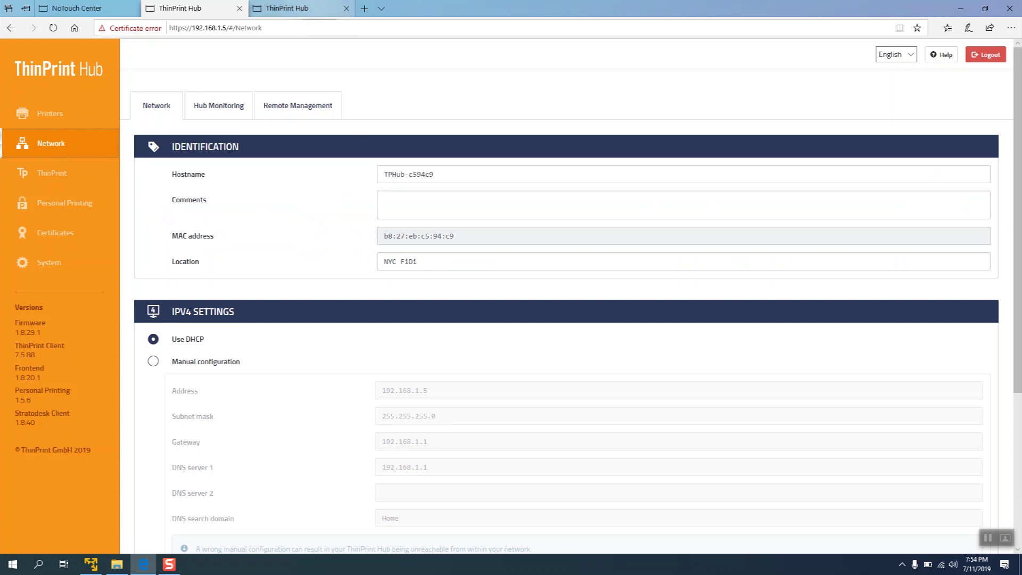
{"action": "left_click", "coordinate": [315, 7]}
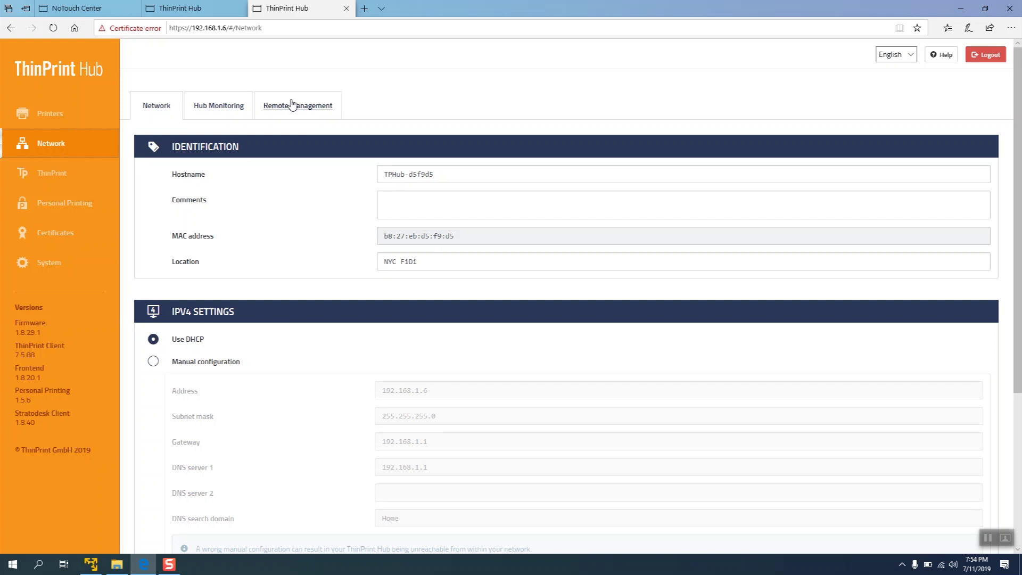
- Return to the NoTouch Center console and show the Tools dashboard with its managed-devices overview
{"action": "left_click", "coordinate": [75, 8]}
{"action": "left_click", "coordinate": [40, 102]}
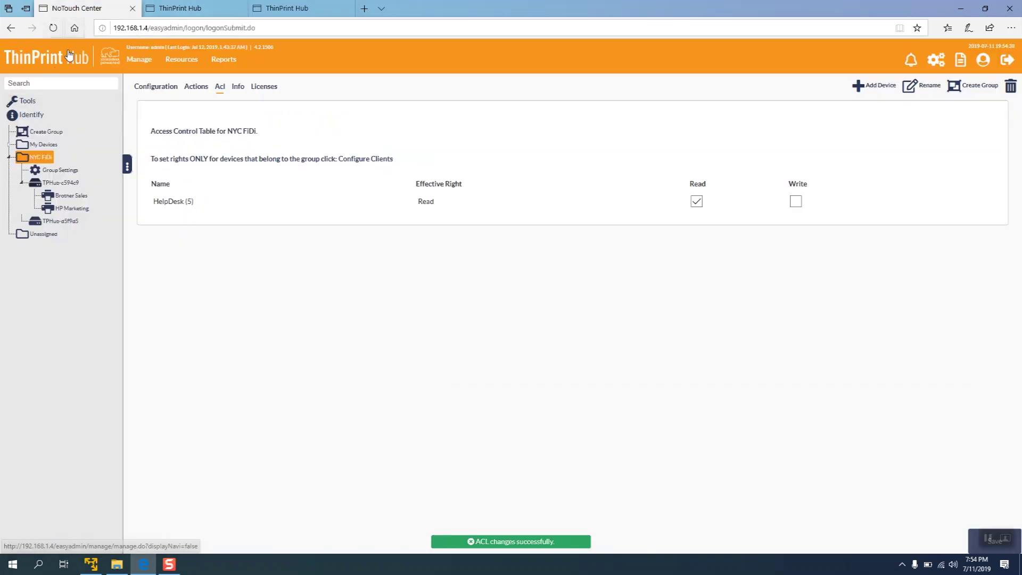